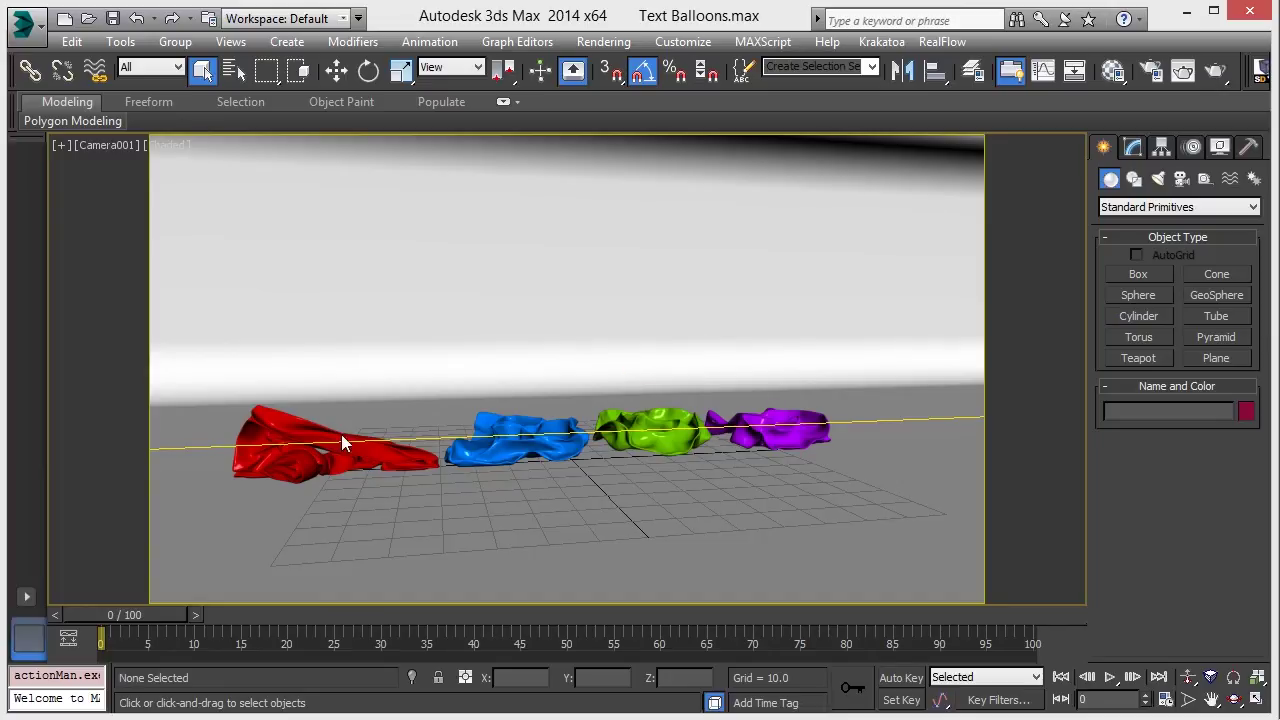
Isolate the red crumpled letter in the viewport and display its modifier stack
click(310, 438)
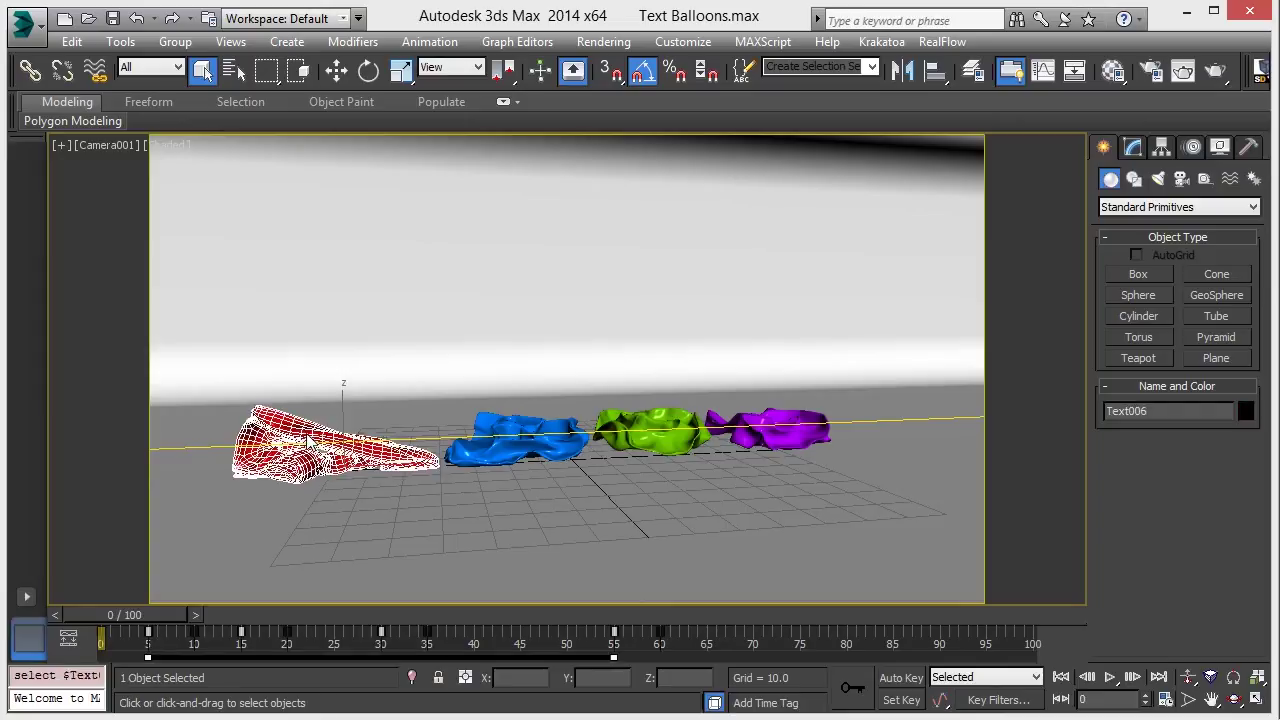
right_click(417, 398)
click(435, 417)
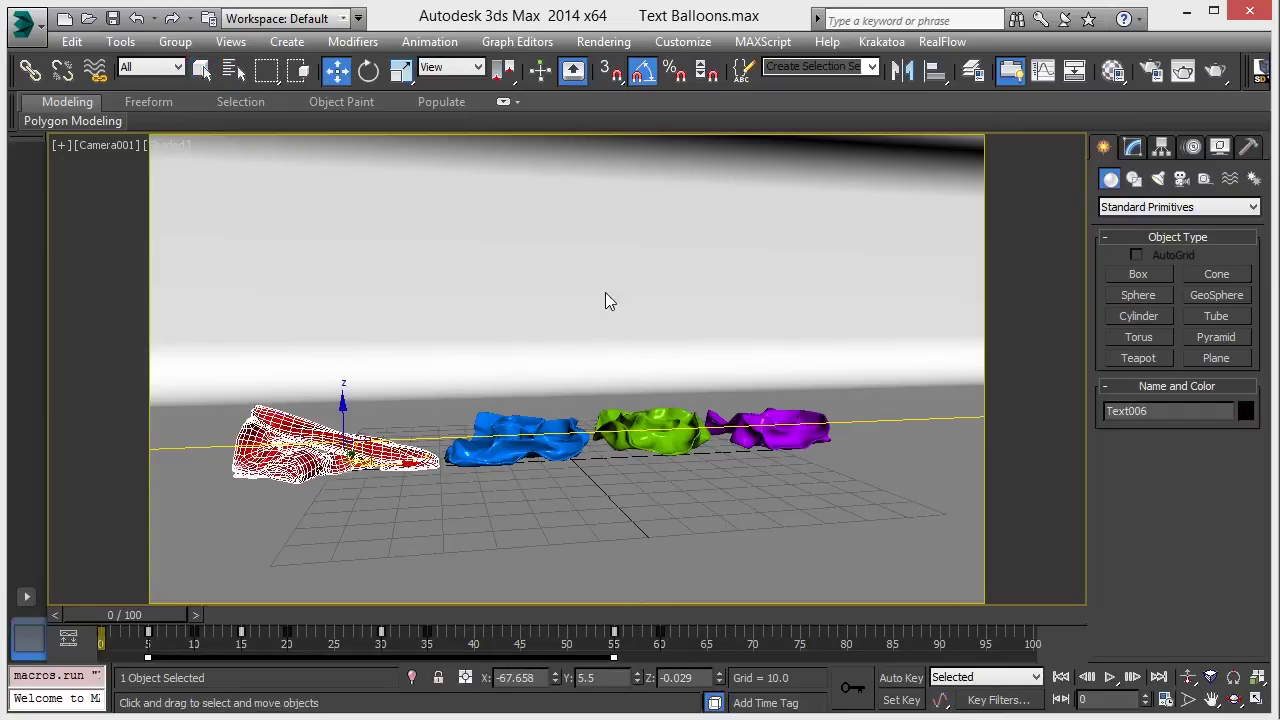
key(alt+q)
click(1132, 148)
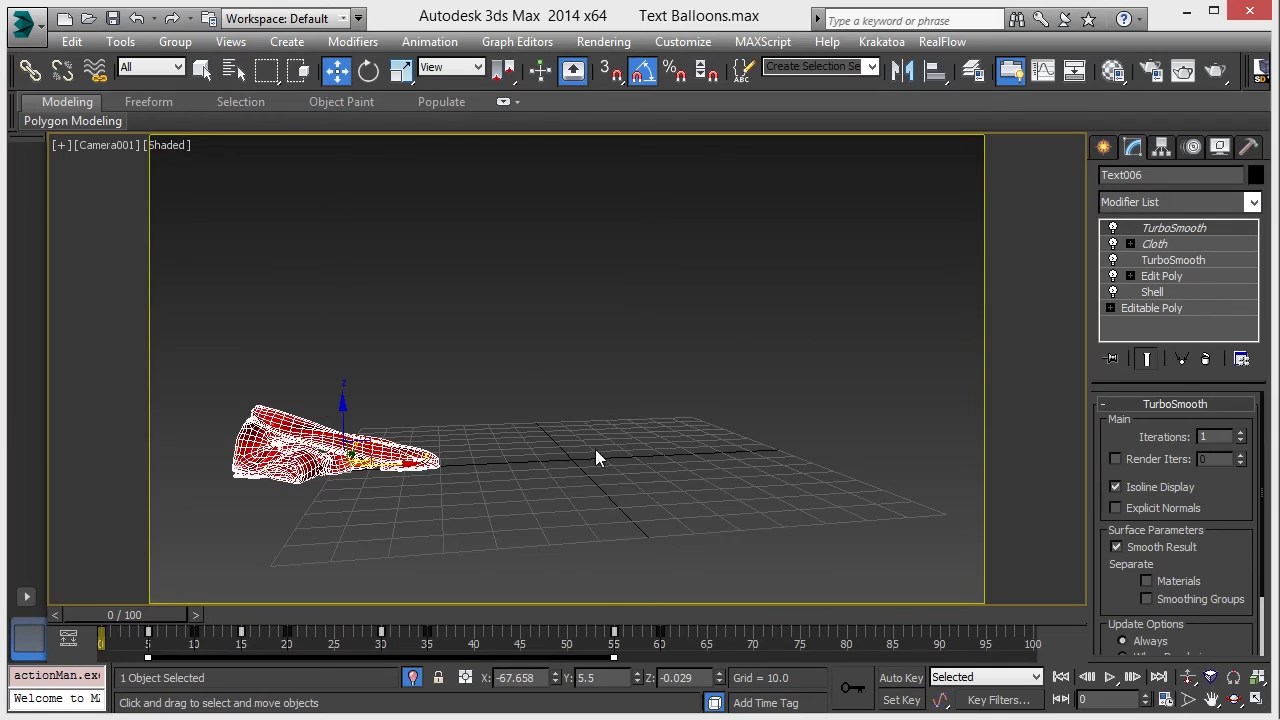
Switch from the camera to a maximized perspective view framed on the letter, with shaded display
key(p)
key(alt+w)
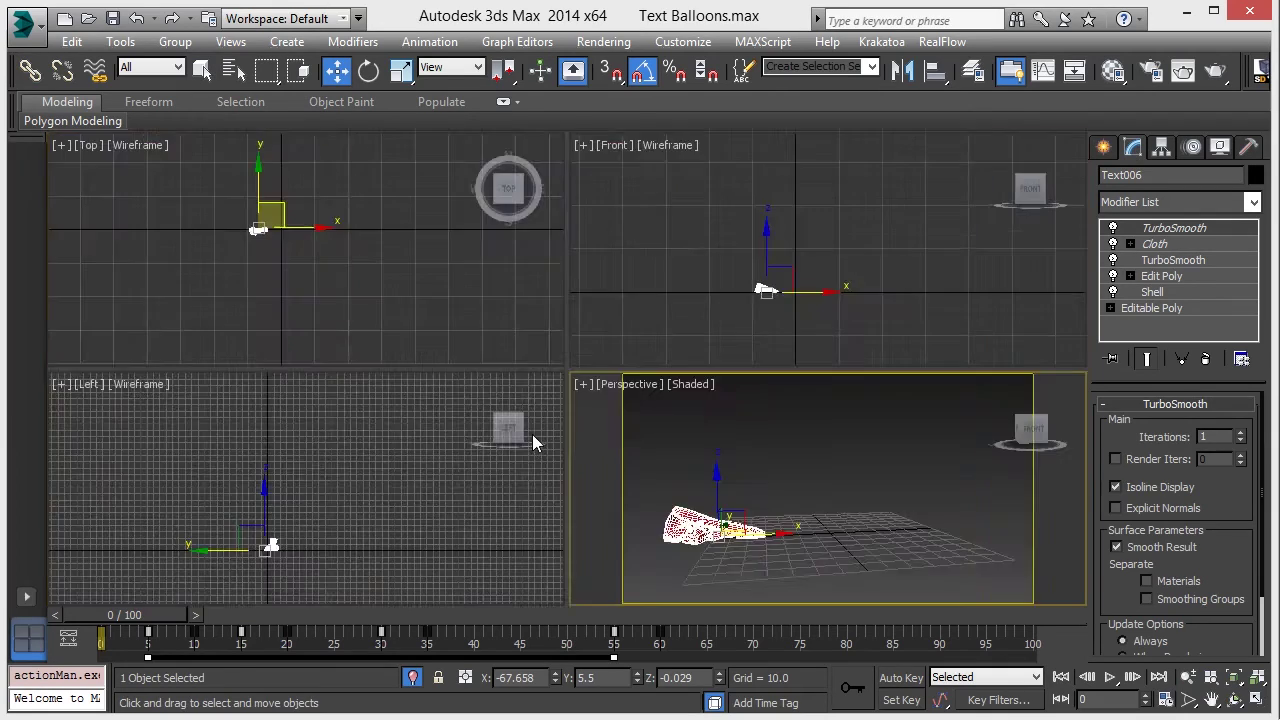
key(alt+w)
key(z)
key(p)
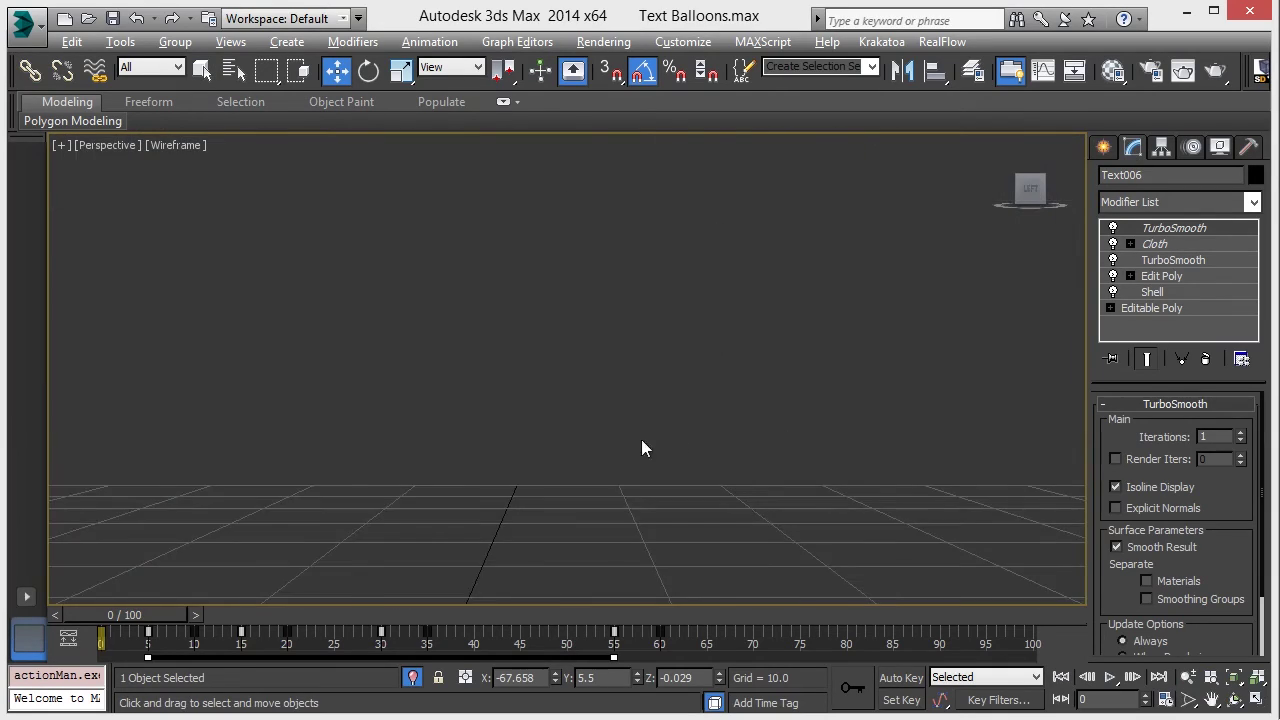
key(z)
alt+middle_drag(680, 440, 588, 435)
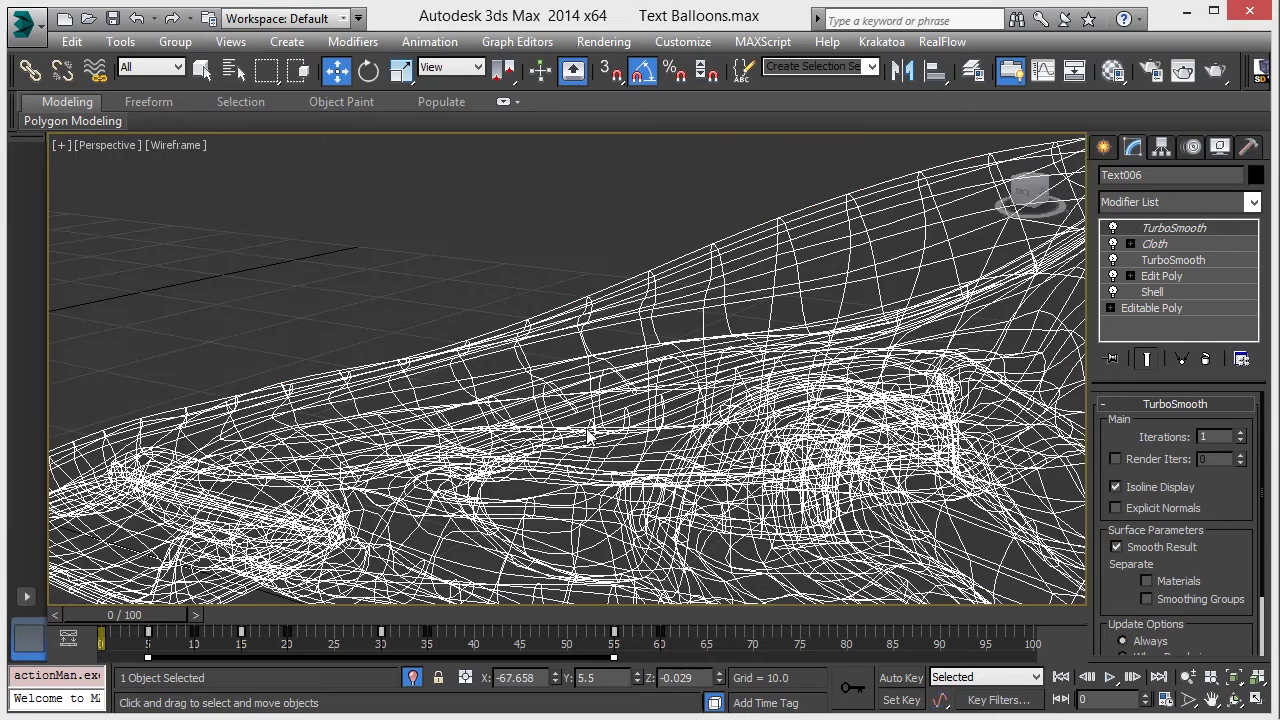
key(F3)
scroll(508, 366, down, 5)
alt+middle_drag(508, 366, 600, 368)
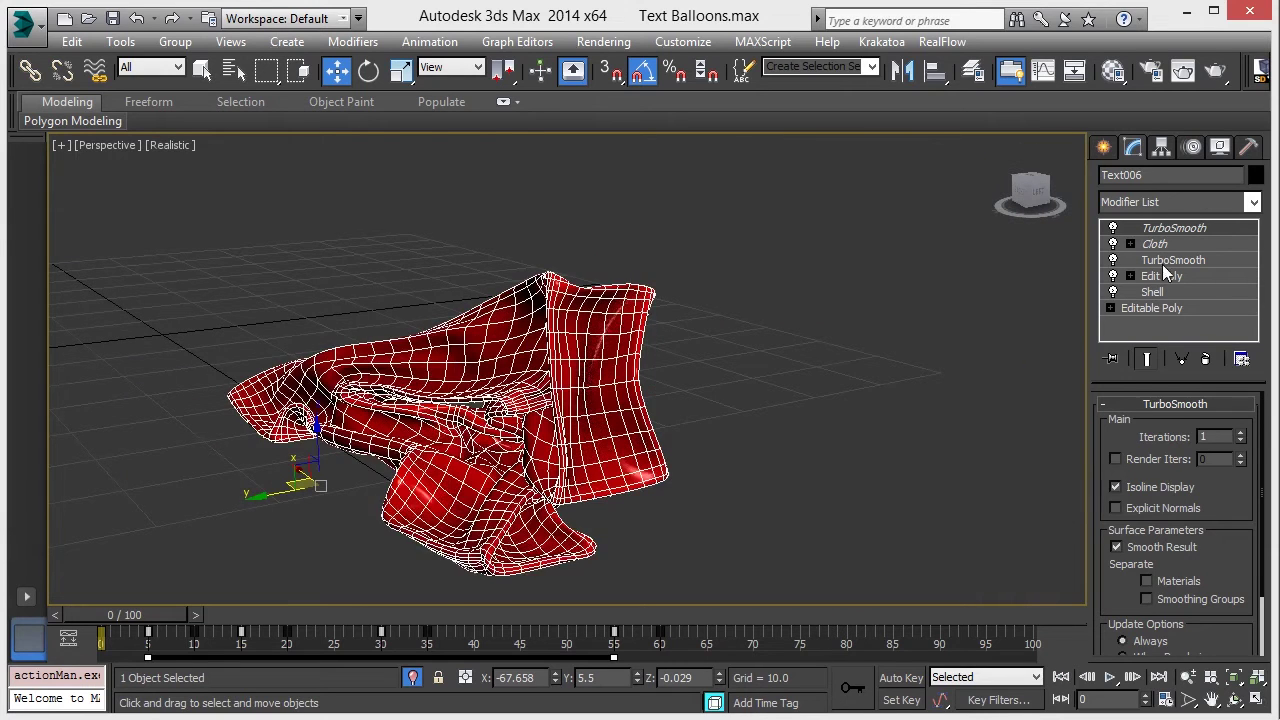
Disable both TurboSmooth modifiers, Cloth, Edit Poly and Shell, and display edged faces on the flat letter A
click(1113, 244)
click(1113, 260)
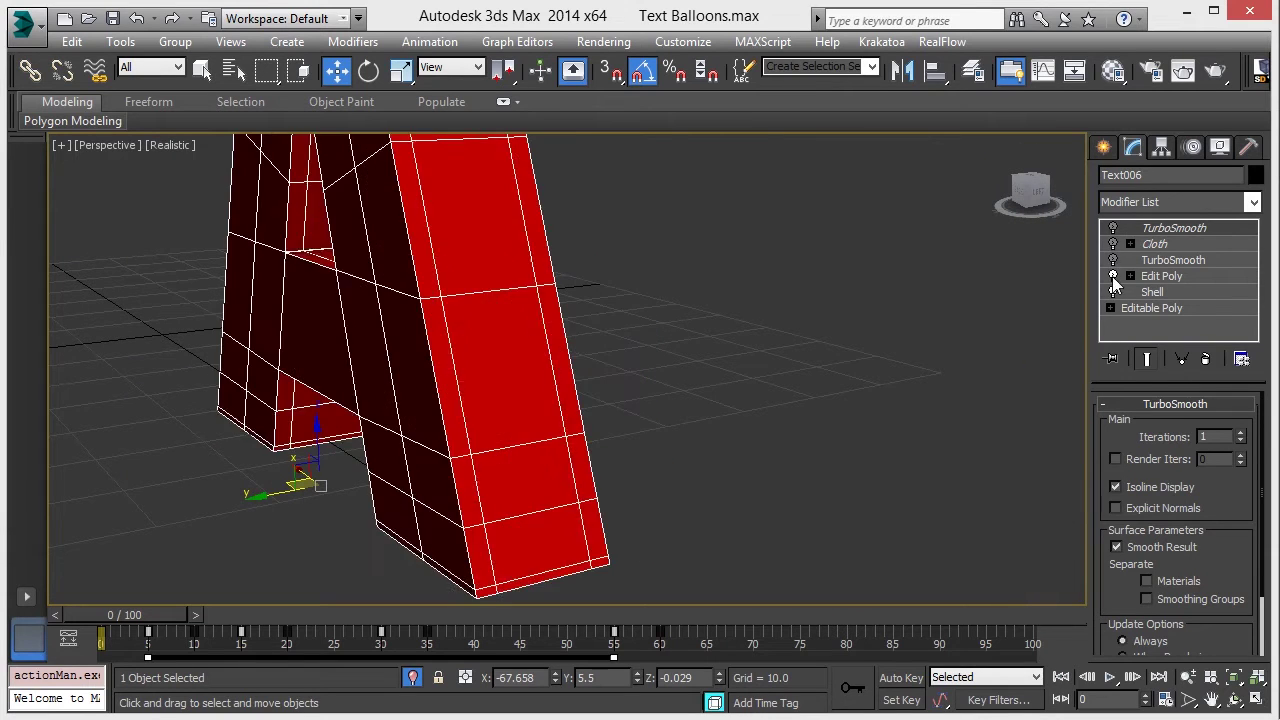
click(1113, 292)
click(772, 347)
alt+middle_drag(772, 347, 640, 362)
scroll(624, 348, down, 3)
key(F4)
click(640, 362)
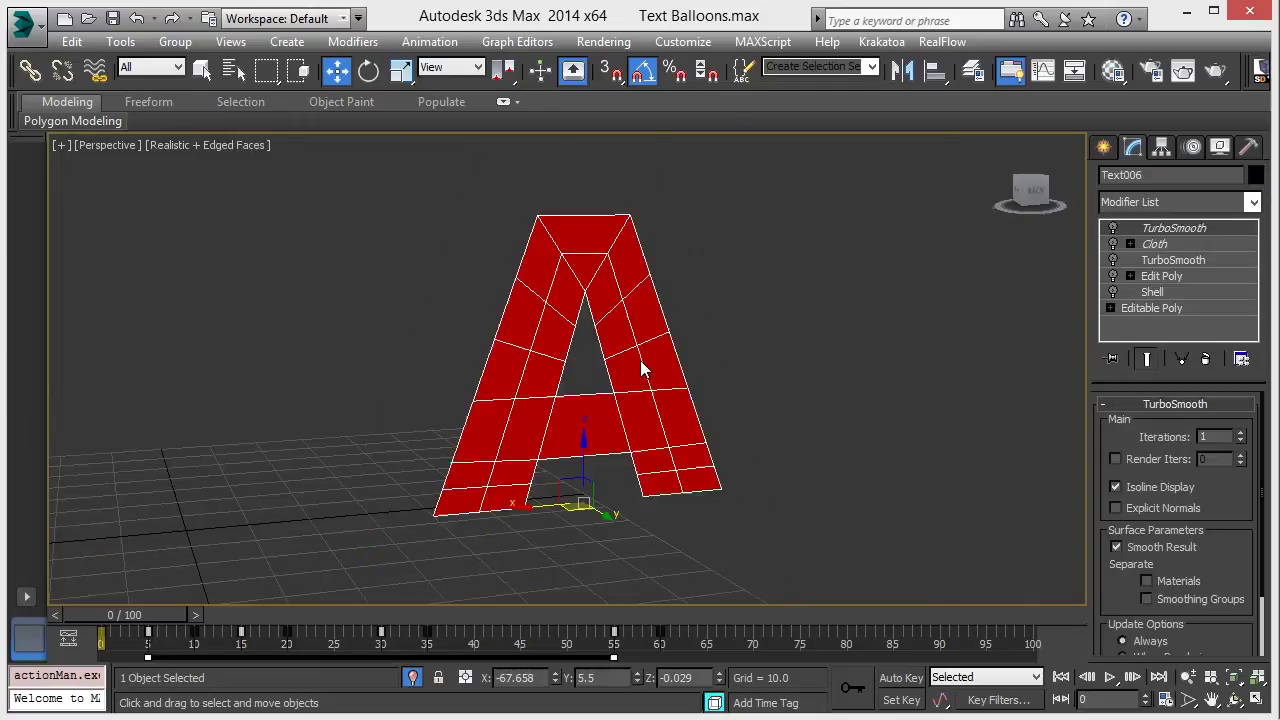
Re-enable the letter's Shell, Edit Poly and lower TurboSmooth modifiers
alt+middle_drag(723, 362, 641, 430)
scroll(520, 445, up, 3)
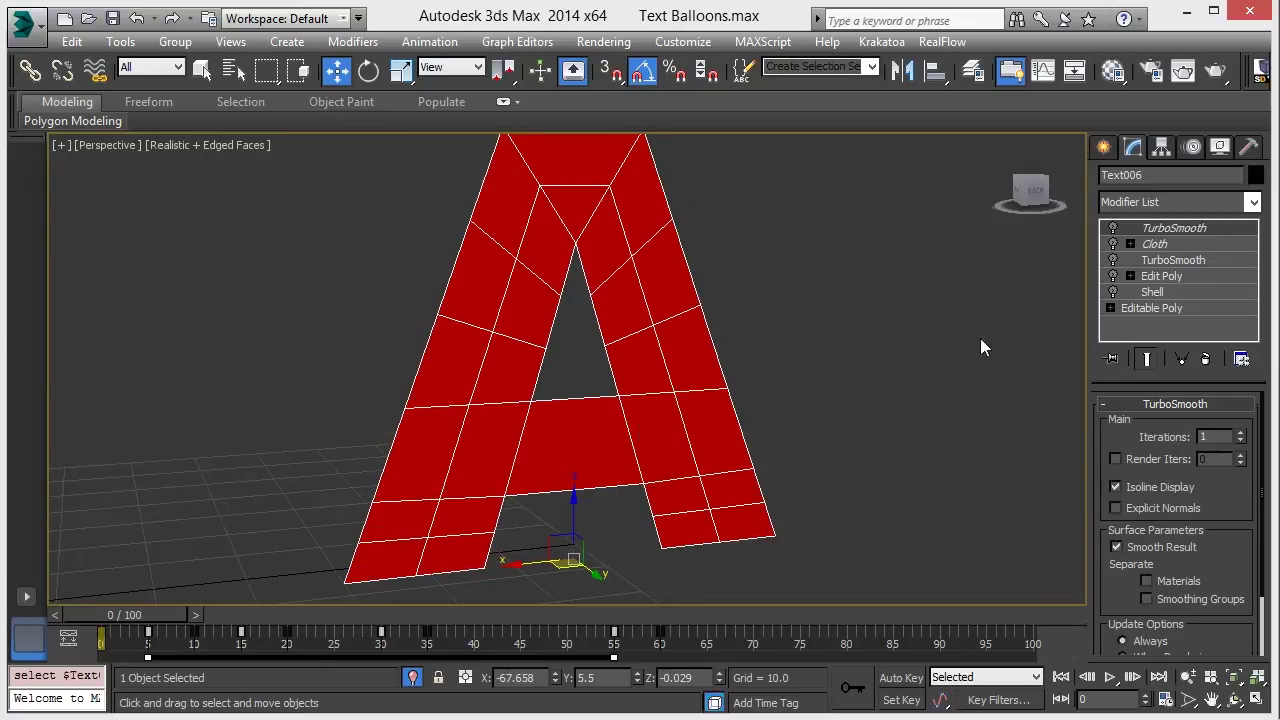
alt+middle_drag(980, 349, 447, 541)
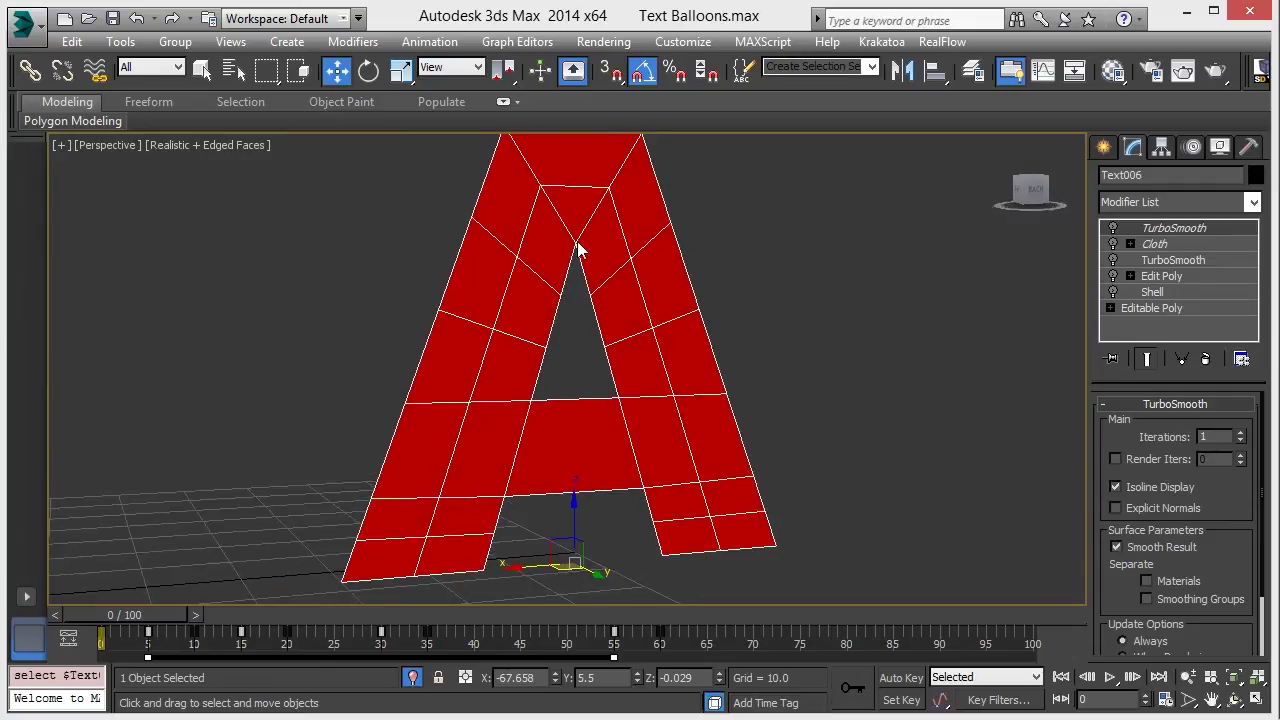
alt+middle_drag(476, 348, 600, 351)
click(1113, 292)
mouse_move(560, 425)
alt+middle_down()
mouse_move(634, 429)
mouse_move(545, 420)
alt+middle_up()
click(1113, 291)
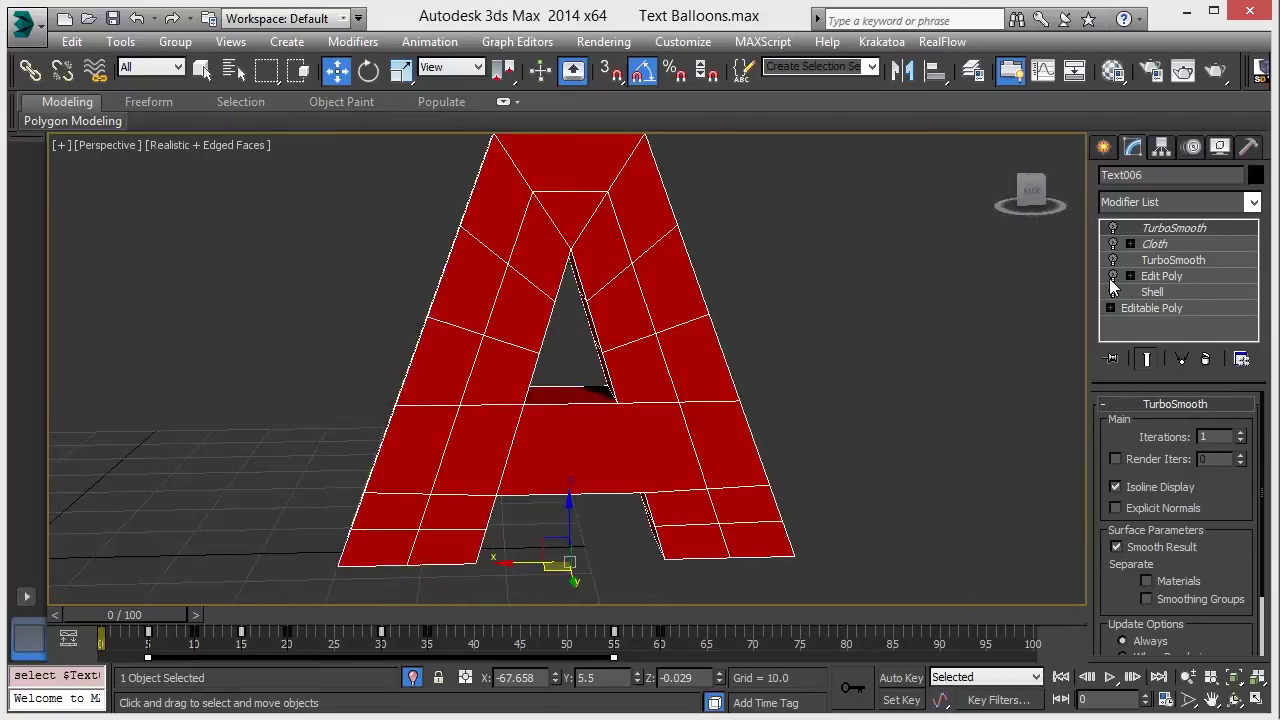
alt+middle_drag(382, 325, 680, 330)
click(1113, 260)
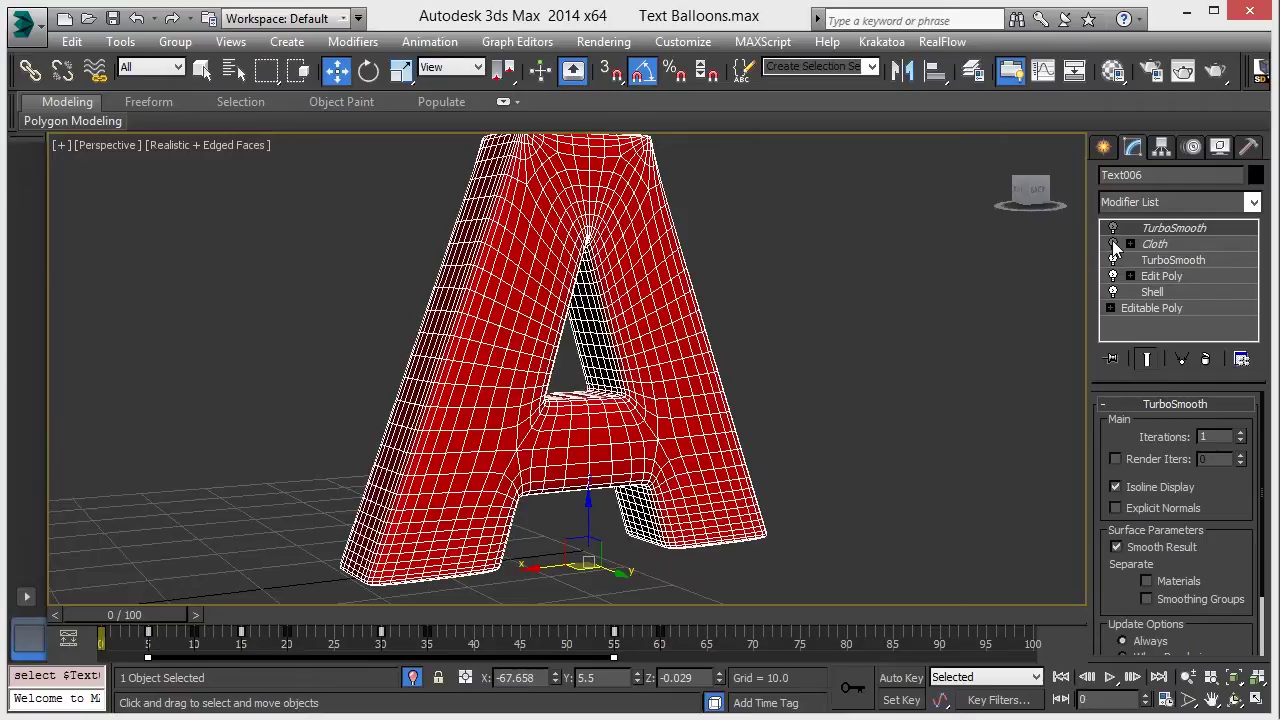
Preview the existing Cloth modifier's effect on the letter, leaving the modifier disabled
click(1113, 244)
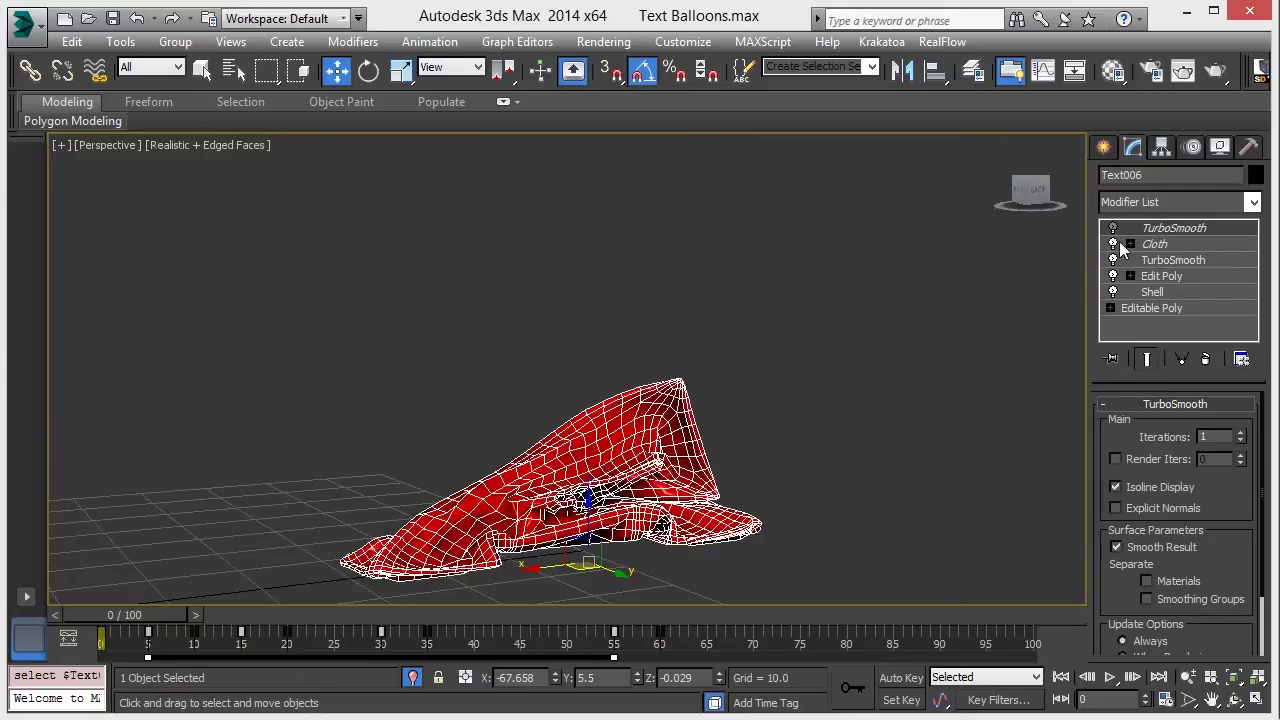
click(1113, 244)
scroll(517, 455, down, 3)
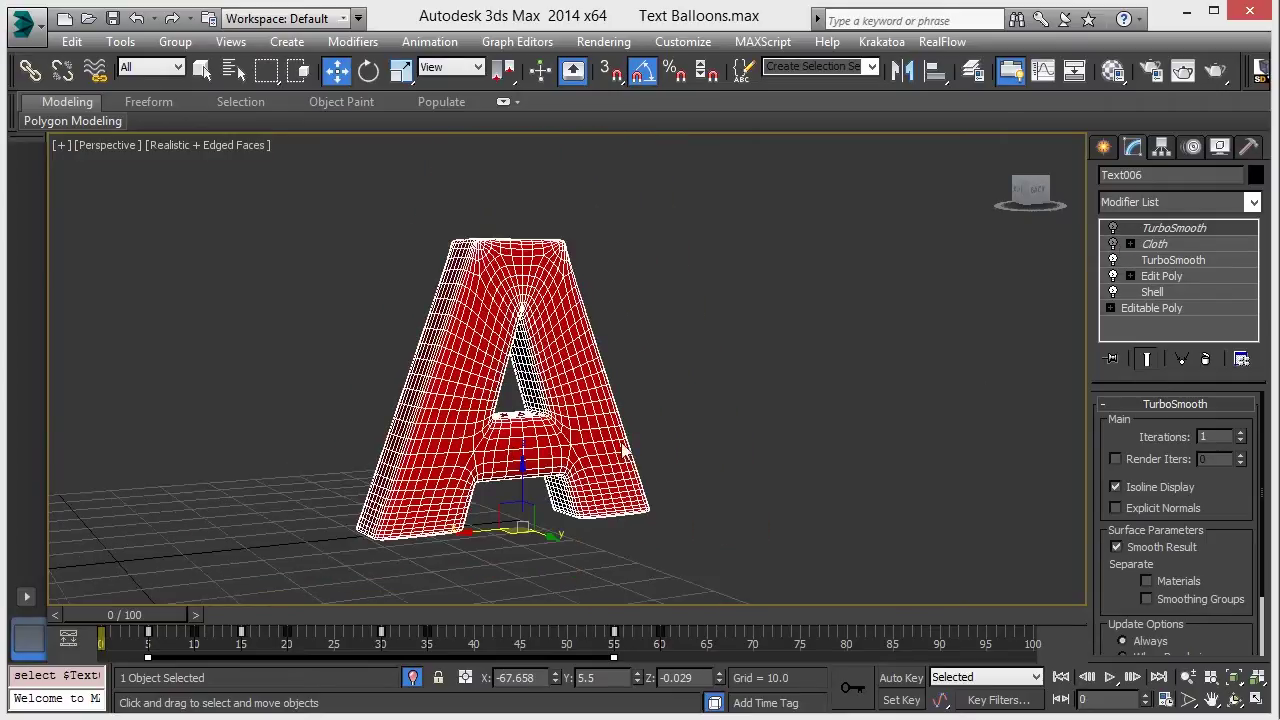
alt+middle_drag(673, 418, 740, 380)
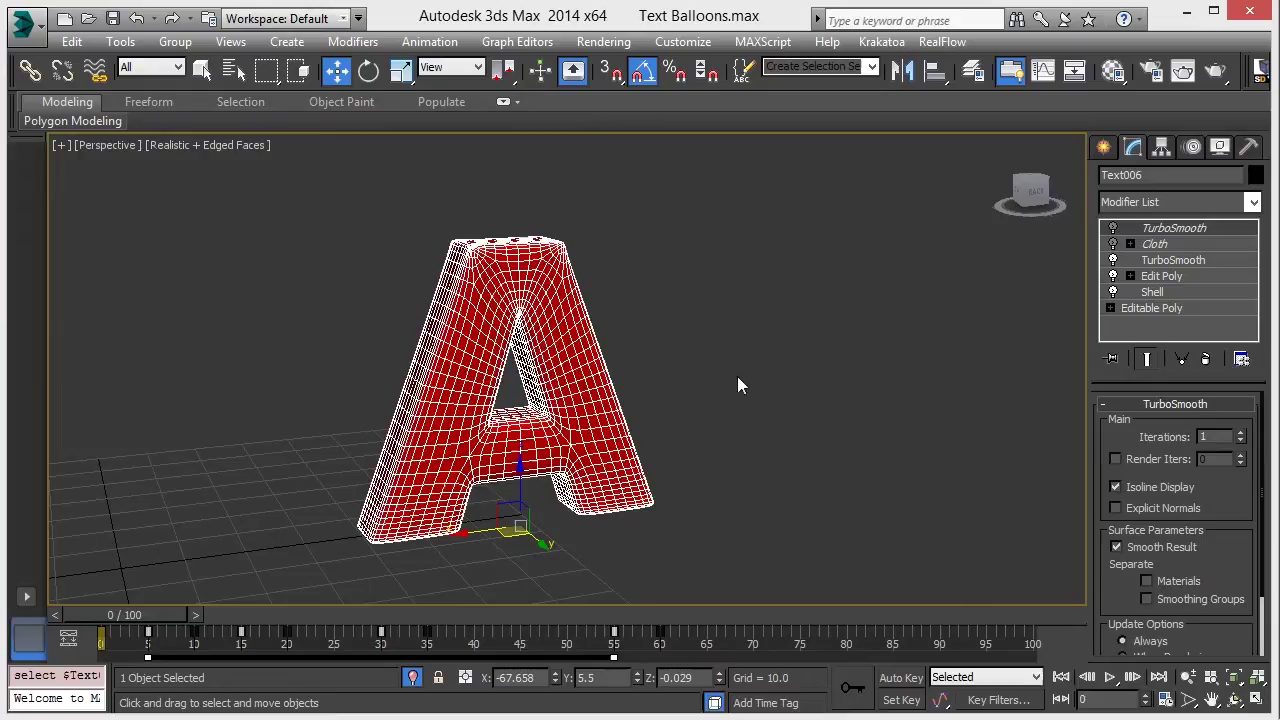
Delete the upper TurboSmooth and the existing Cloth modifier from the letter's stack
click(723, 377)
click(605, 375)
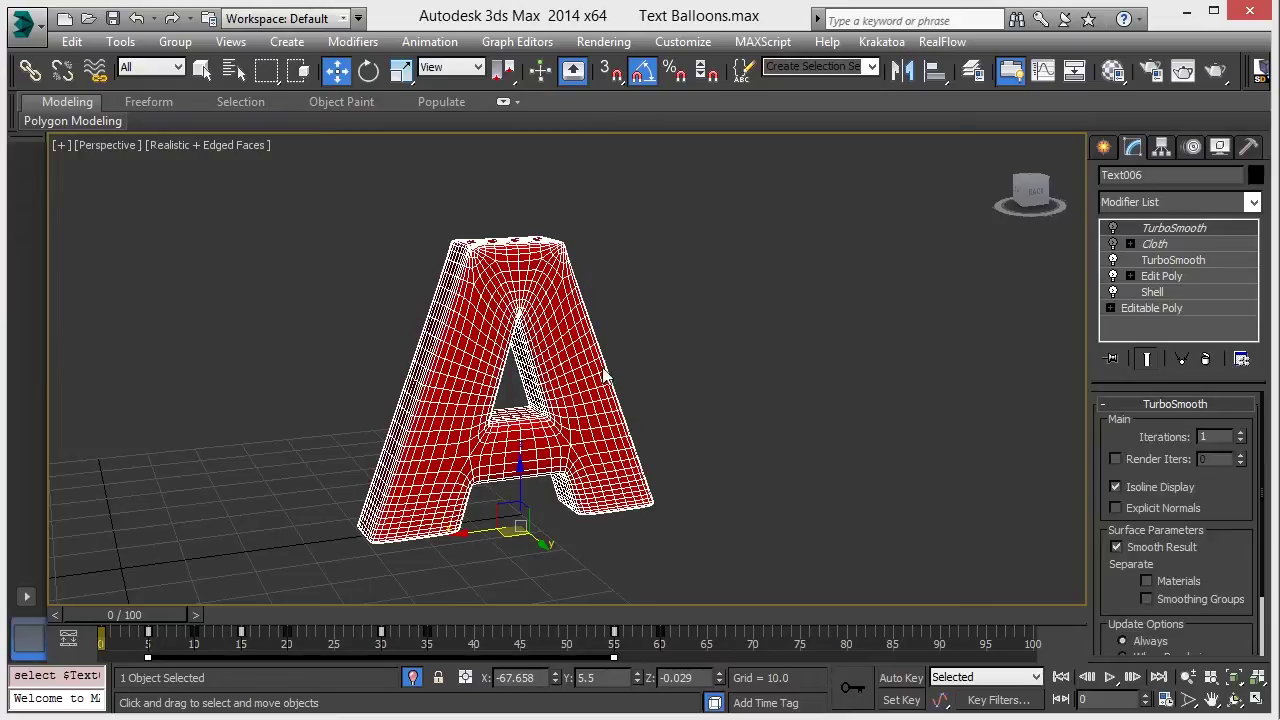
click(1207, 366)
click(1207, 366)
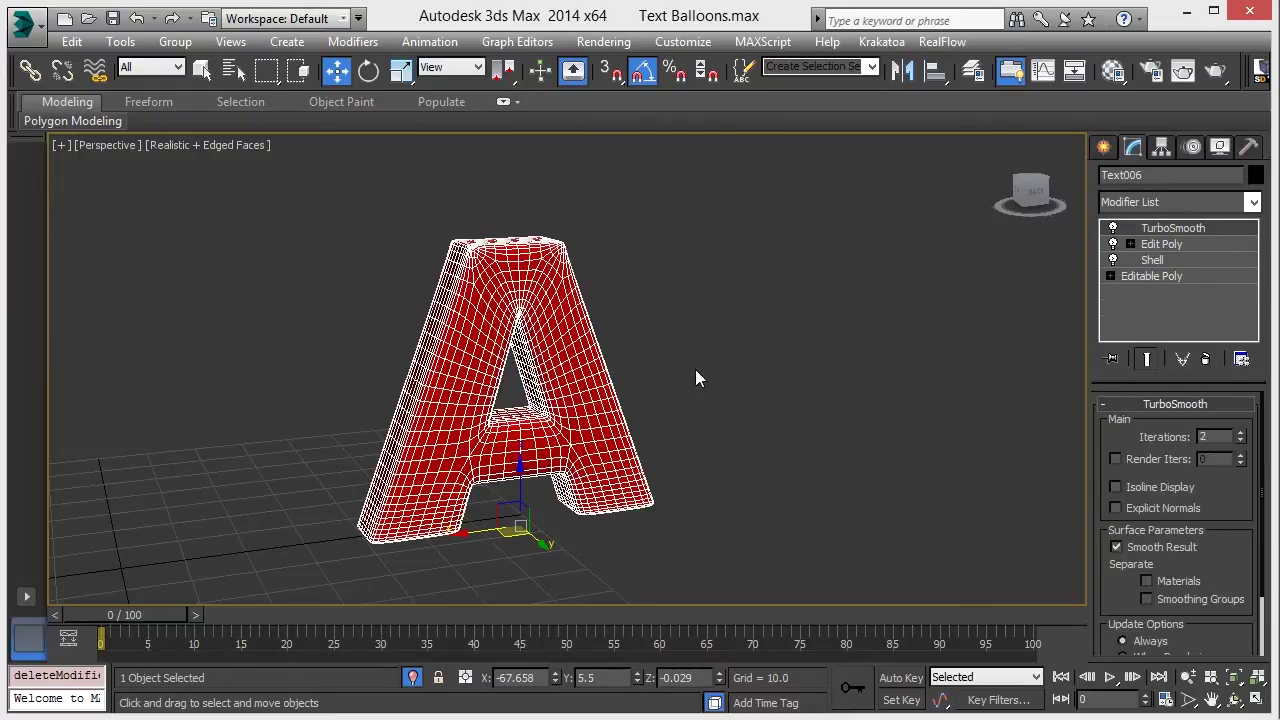
Add a new Cloth modifier and define the letter as a Cloth object using the Cashmere preset
click(1135, 203)
click(1206, 653)
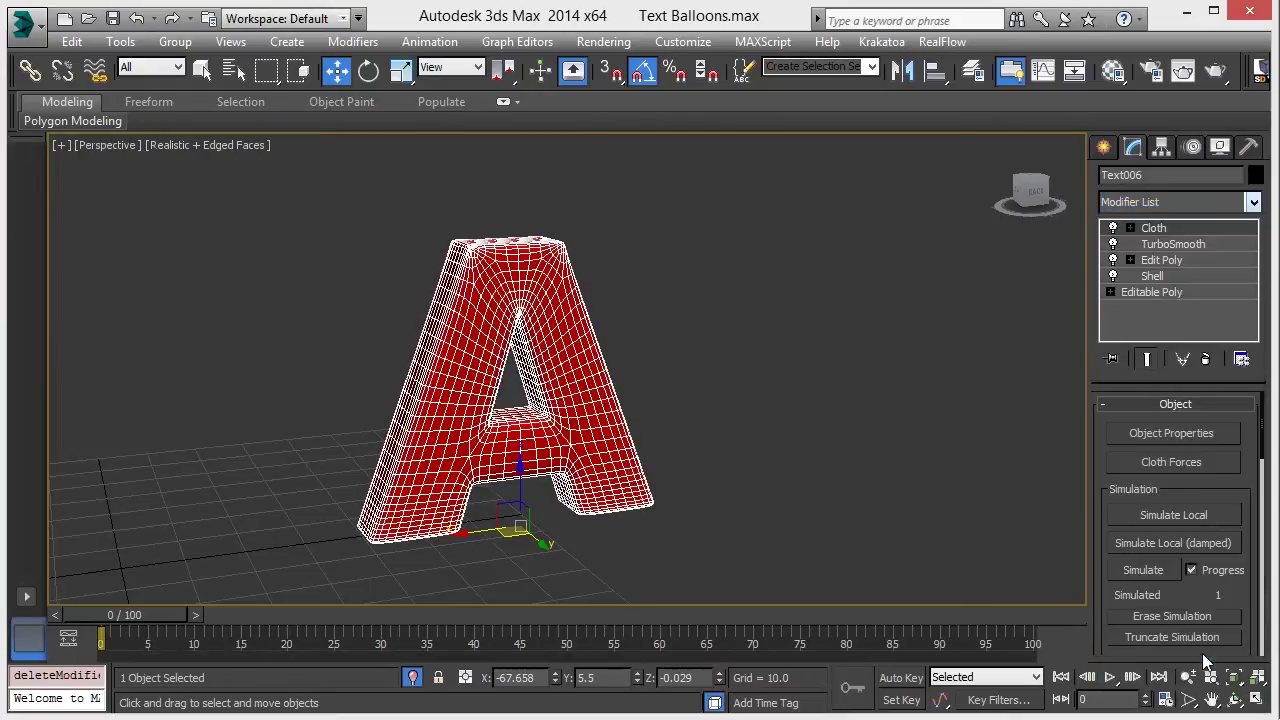
click(1179, 435)
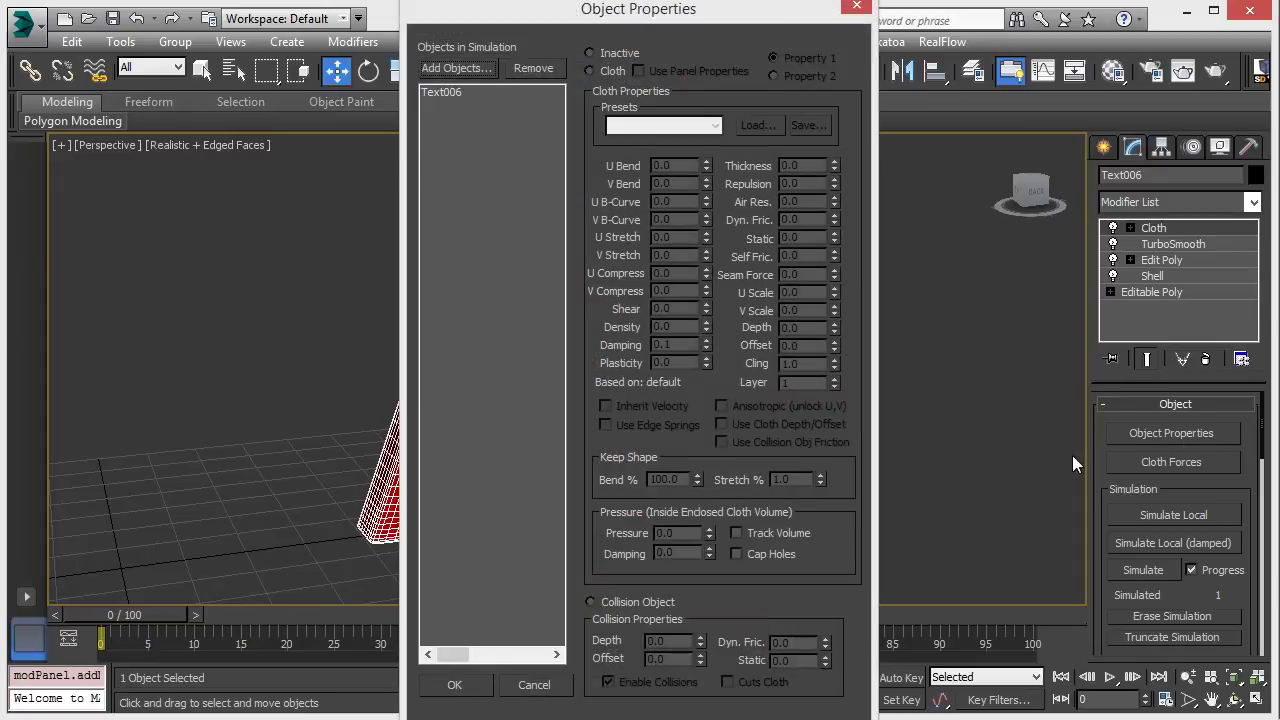
click(450, 93)
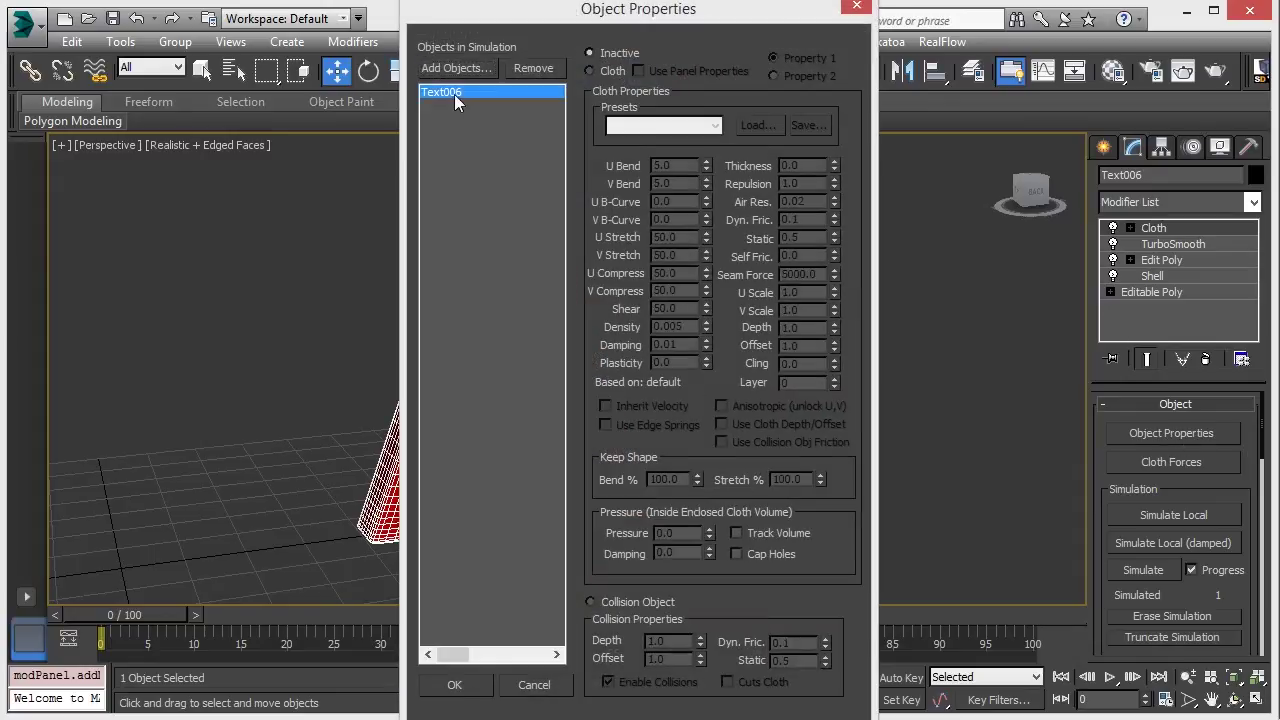
click(614, 71)
click(665, 125)
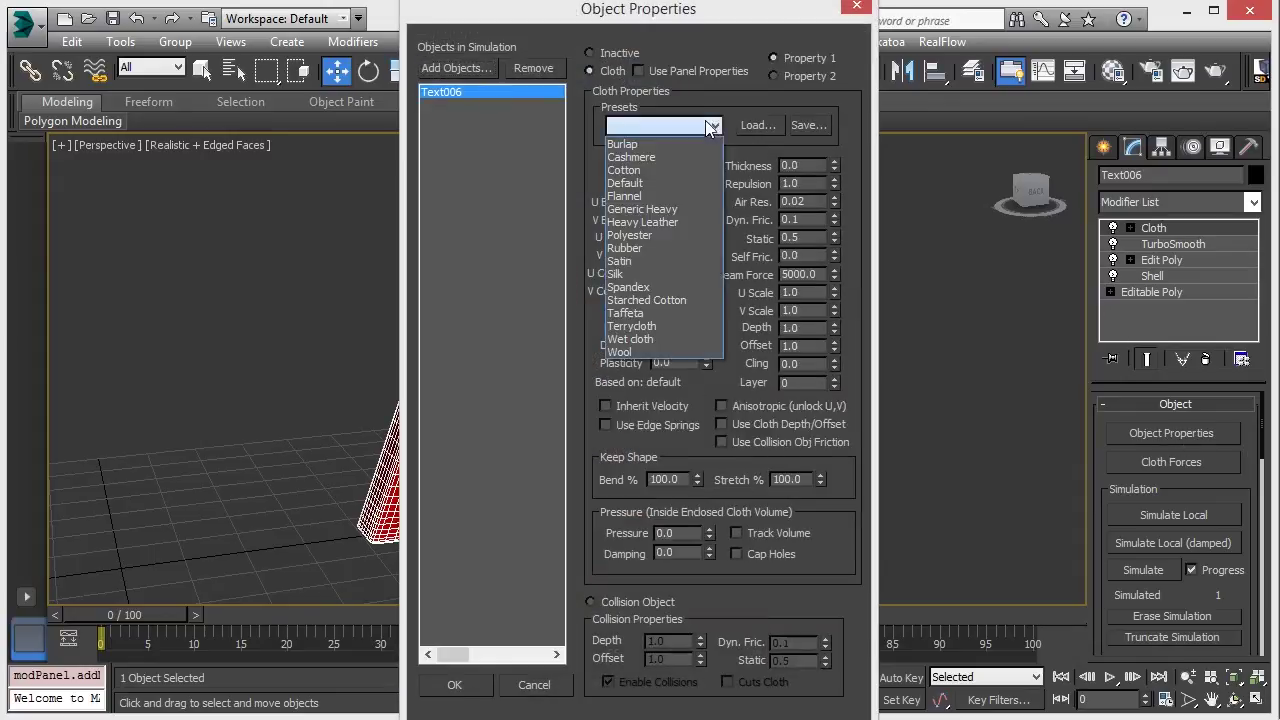
click(654, 158)
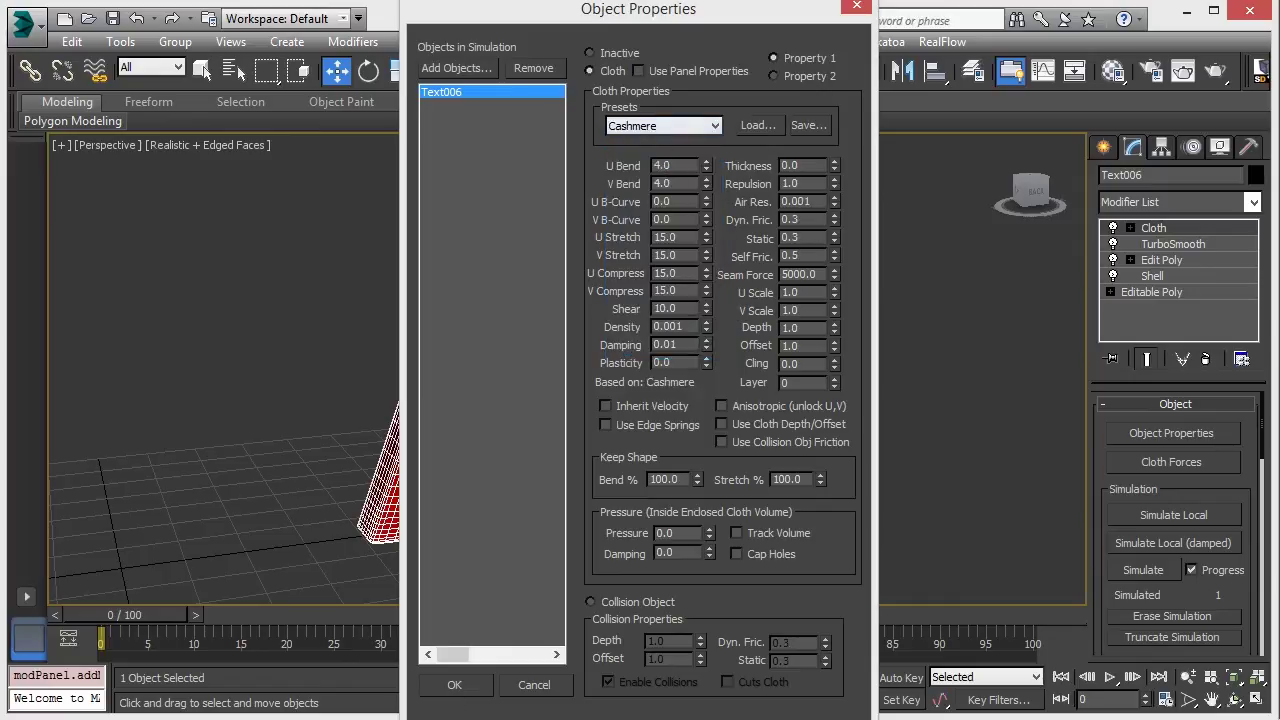
click(483, 693)
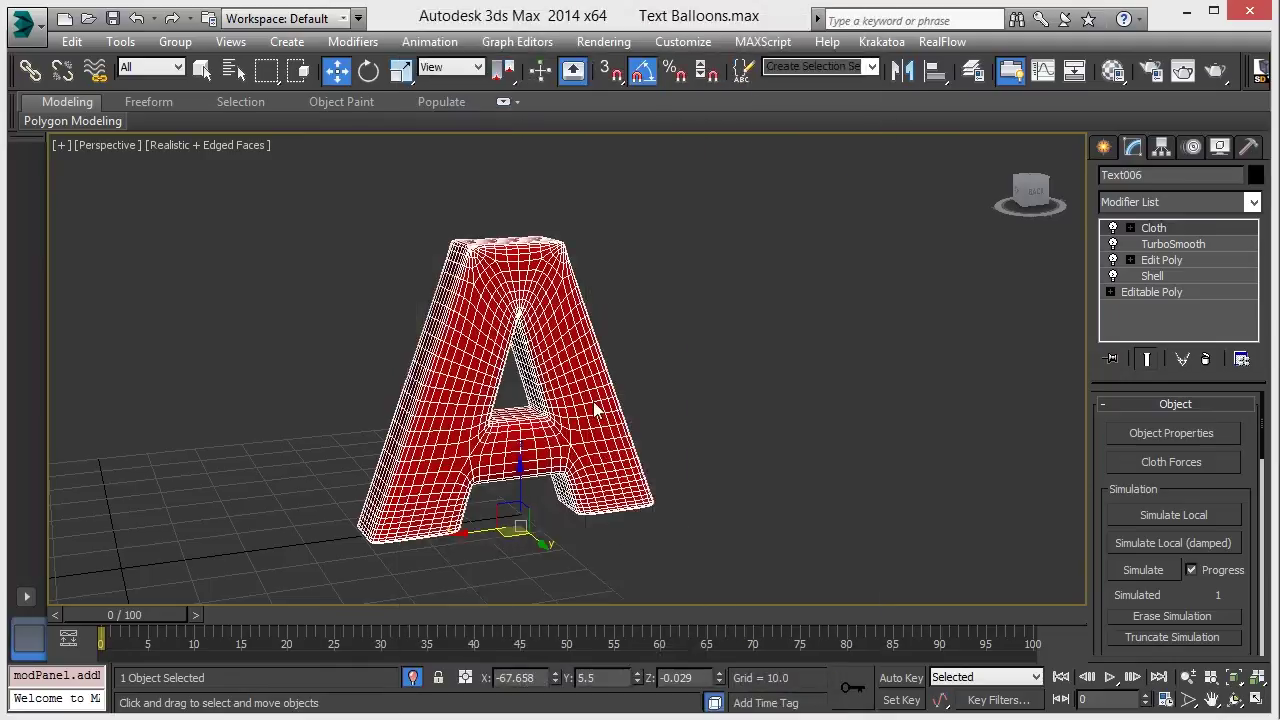
At the Cloth modifier's Group level, select the vertices along the undersides of both feet of the letter A
alt+middle_drag(594, 406, 528, 380)
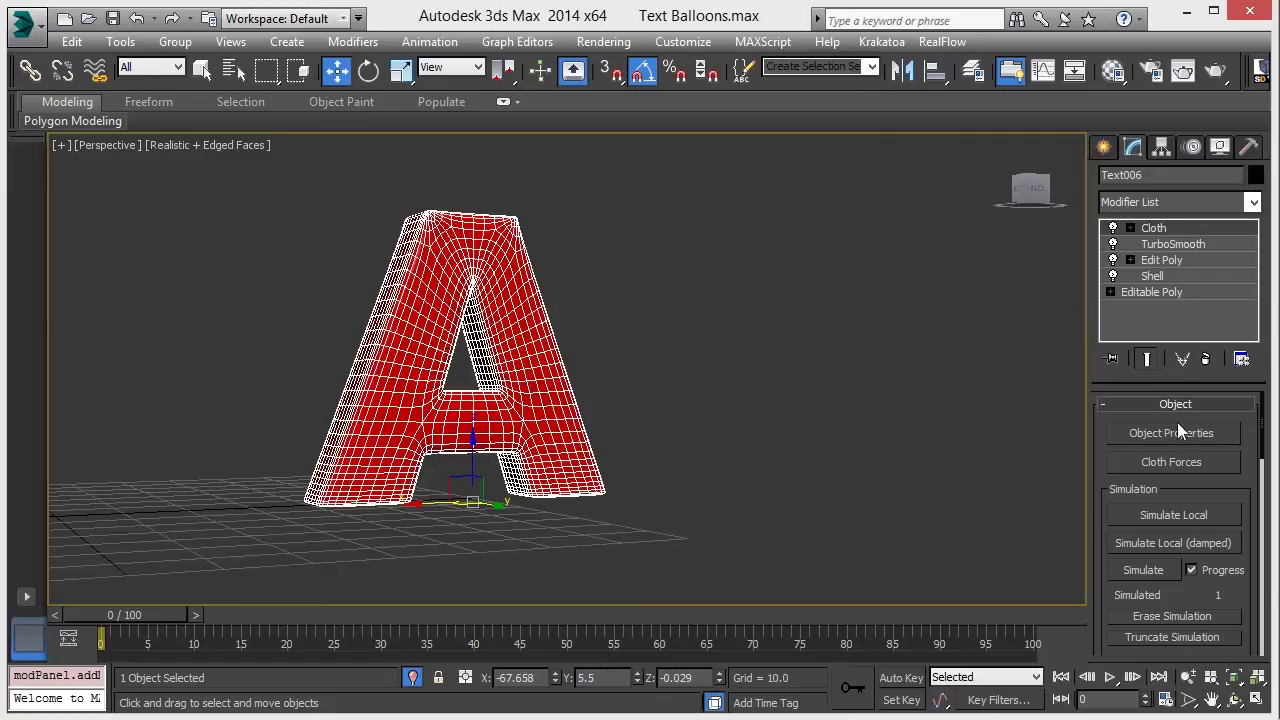
alt+middle_drag(470, 455, 485, 478)
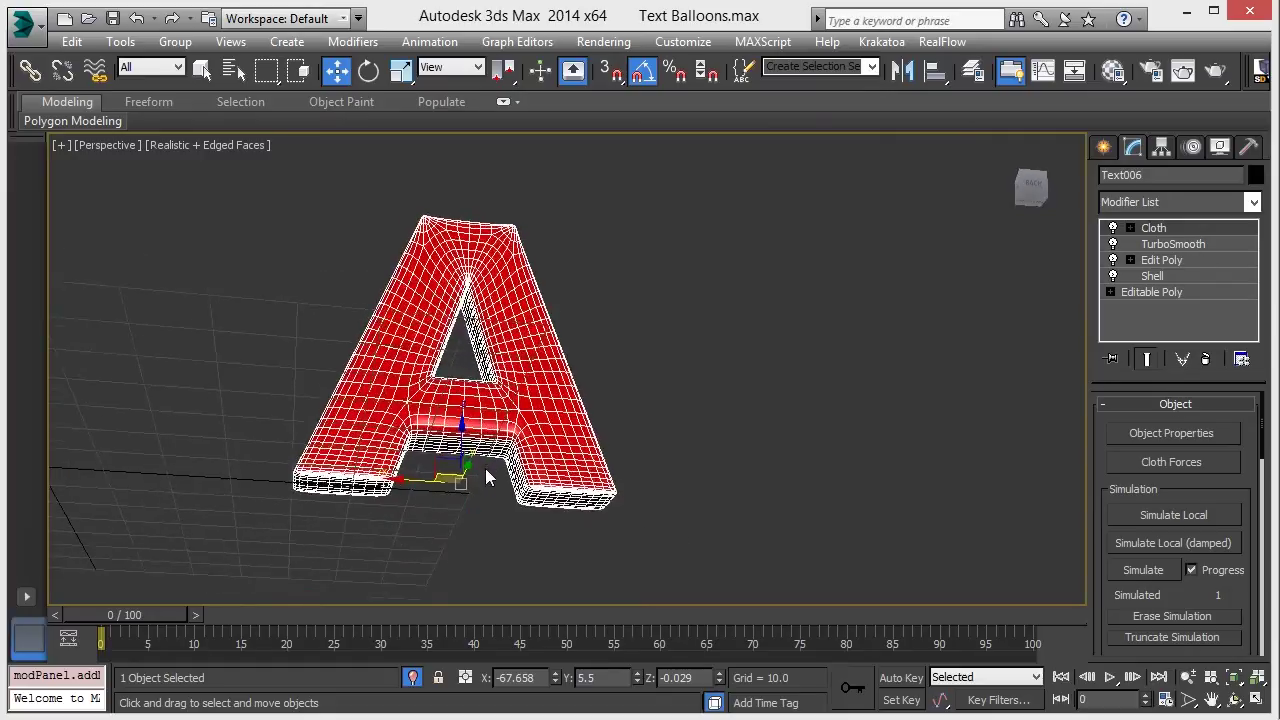
scroll(508, 509, up, 6)
middle_drag(411, 508, 320, 464)
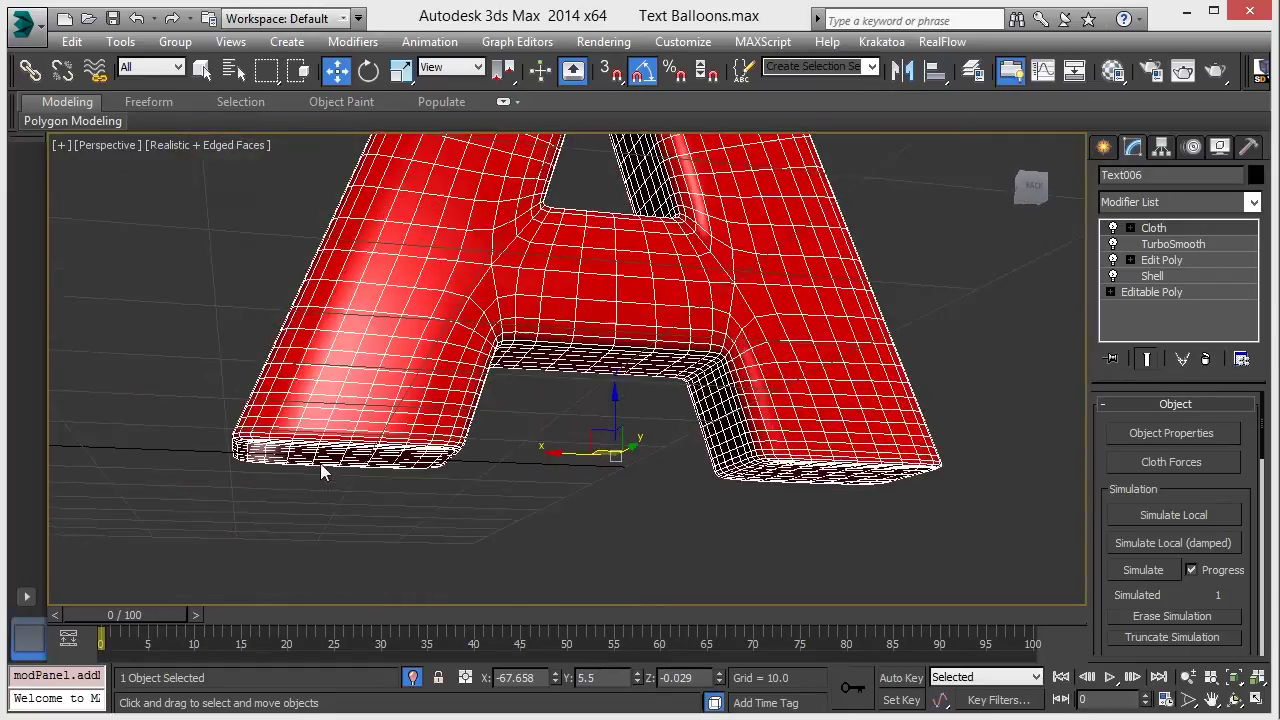
click(1130, 228)
click(1182, 247)
alt+middle_drag(440, 446, 511, 377)
key(f)
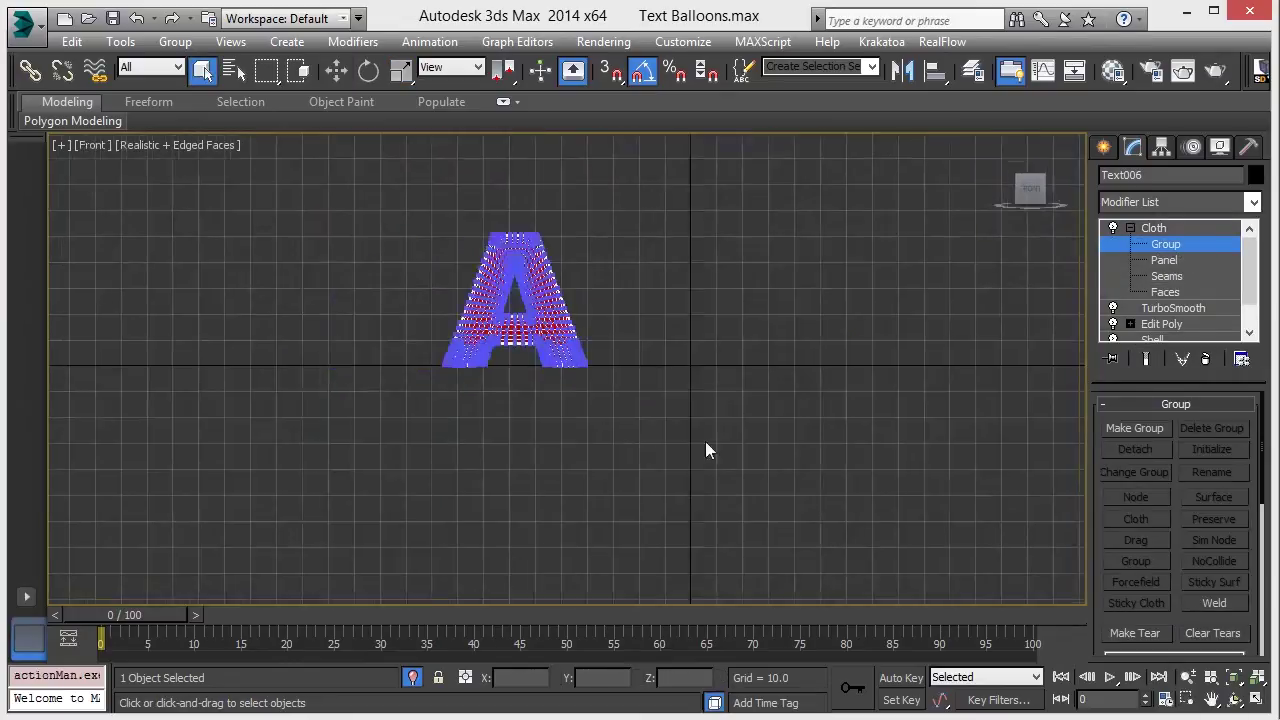
key(z)
scroll(620, 330, up, 2)
scroll(616, 380, up, 3)
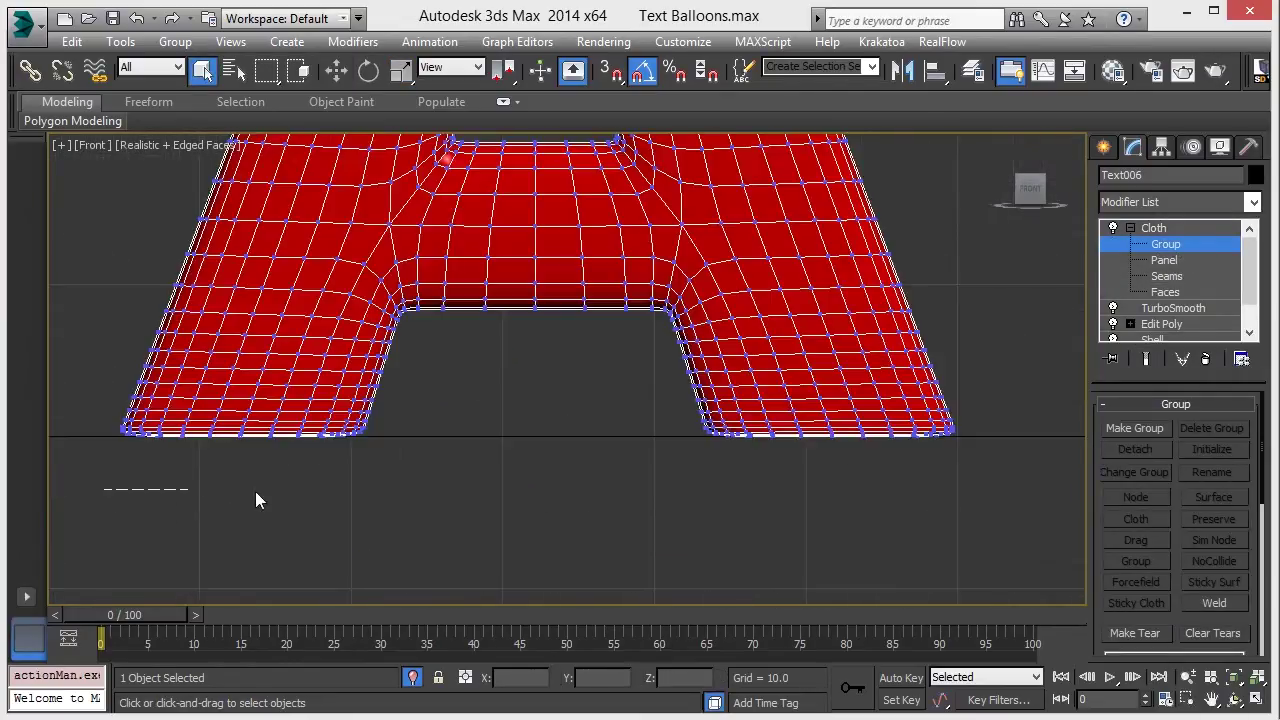
drag(255, 491, 977, 434)
key(p)
scroll(658, 390, up, 2)
scroll(660, 397, down, 6)
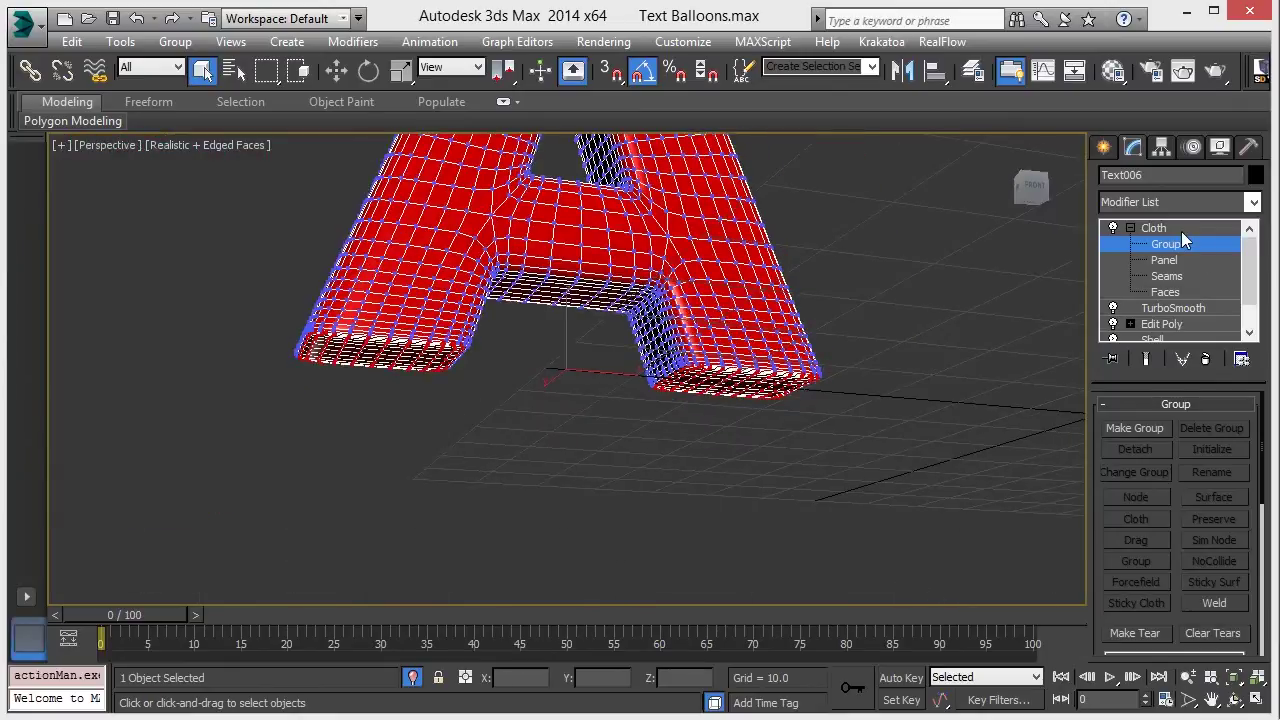
Make a Cloth group from the selected foot vertices, set it to Preserve, and return to the Cloth modifier's main level
click(1134, 428)
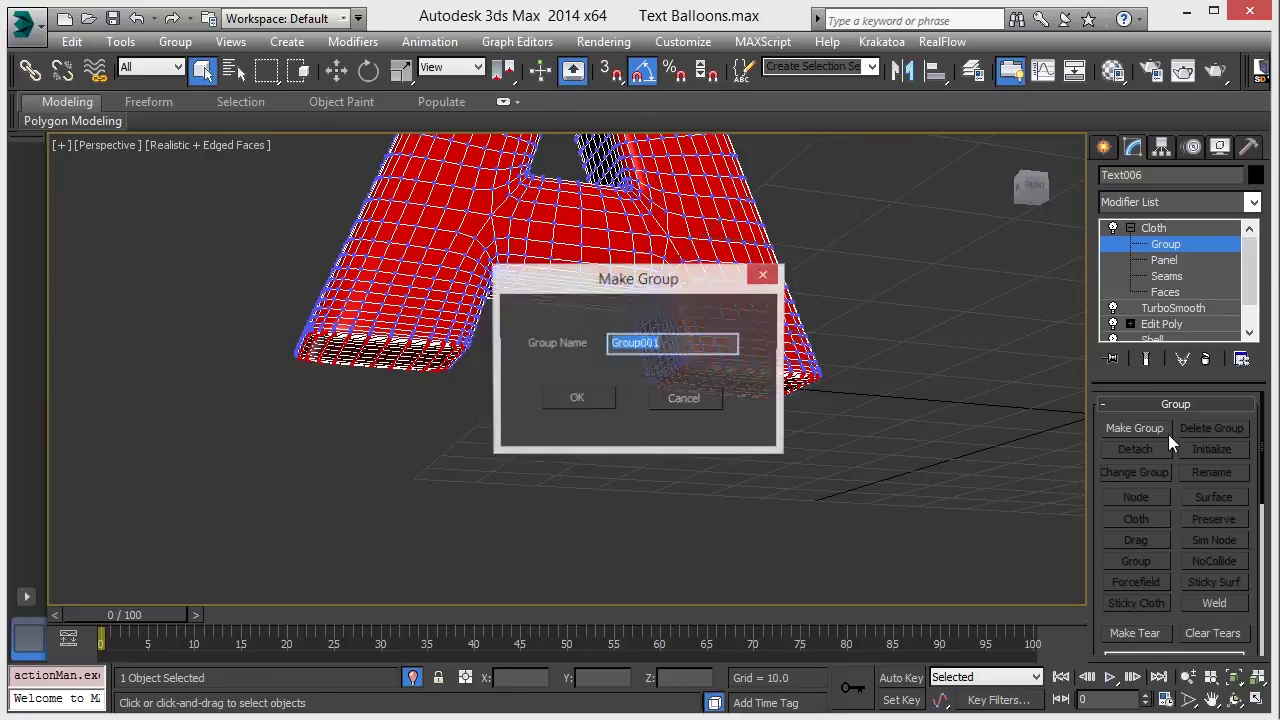
click(600, 399)
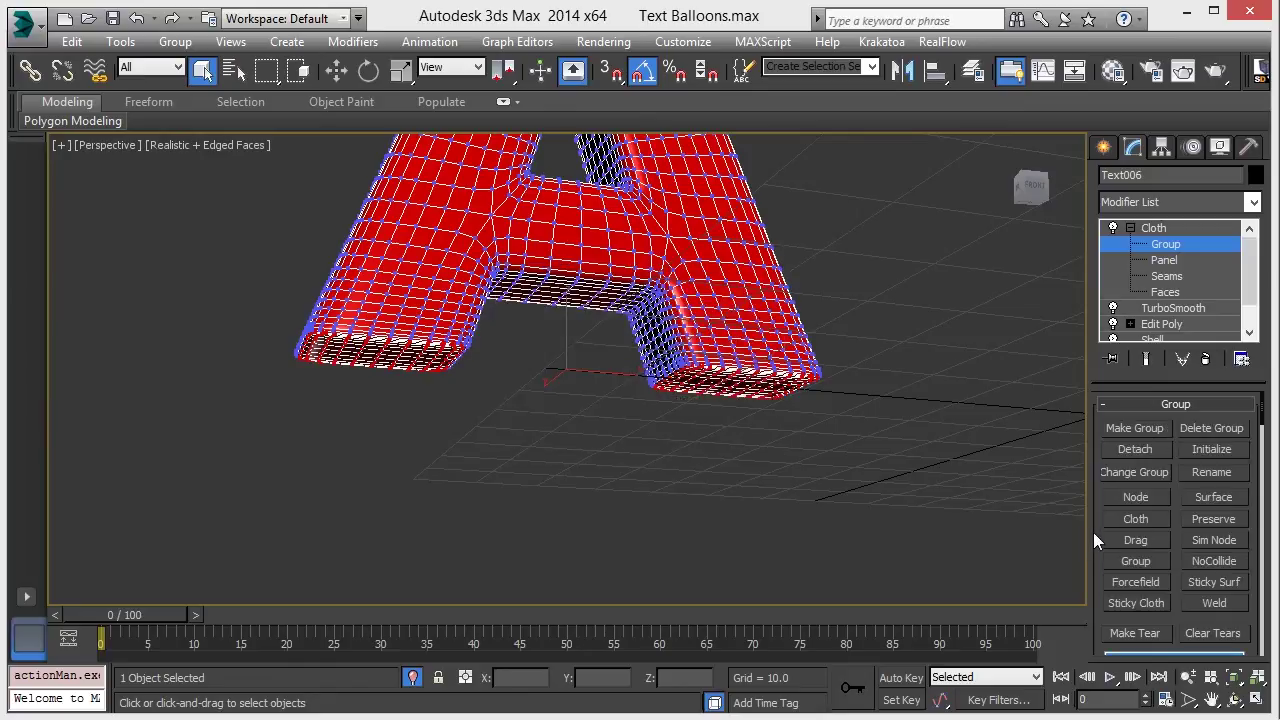
drag(1093, 532, 1091, 435)
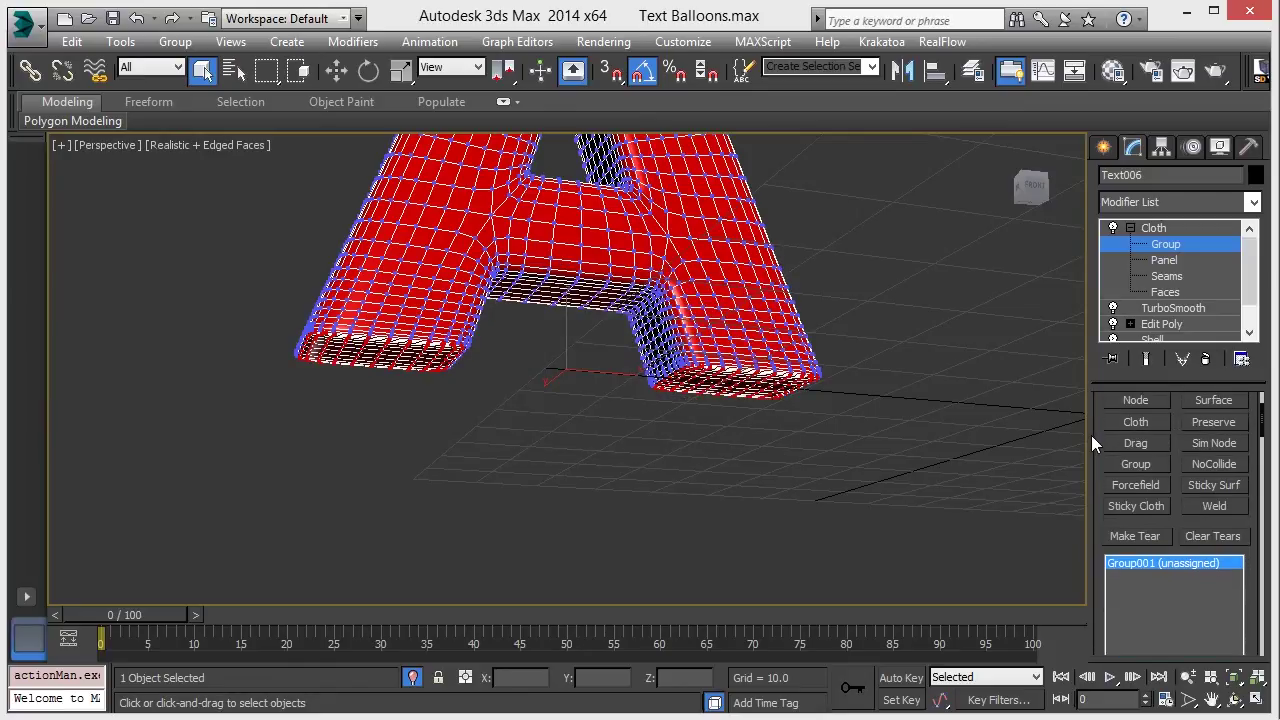
click(1223, 420)
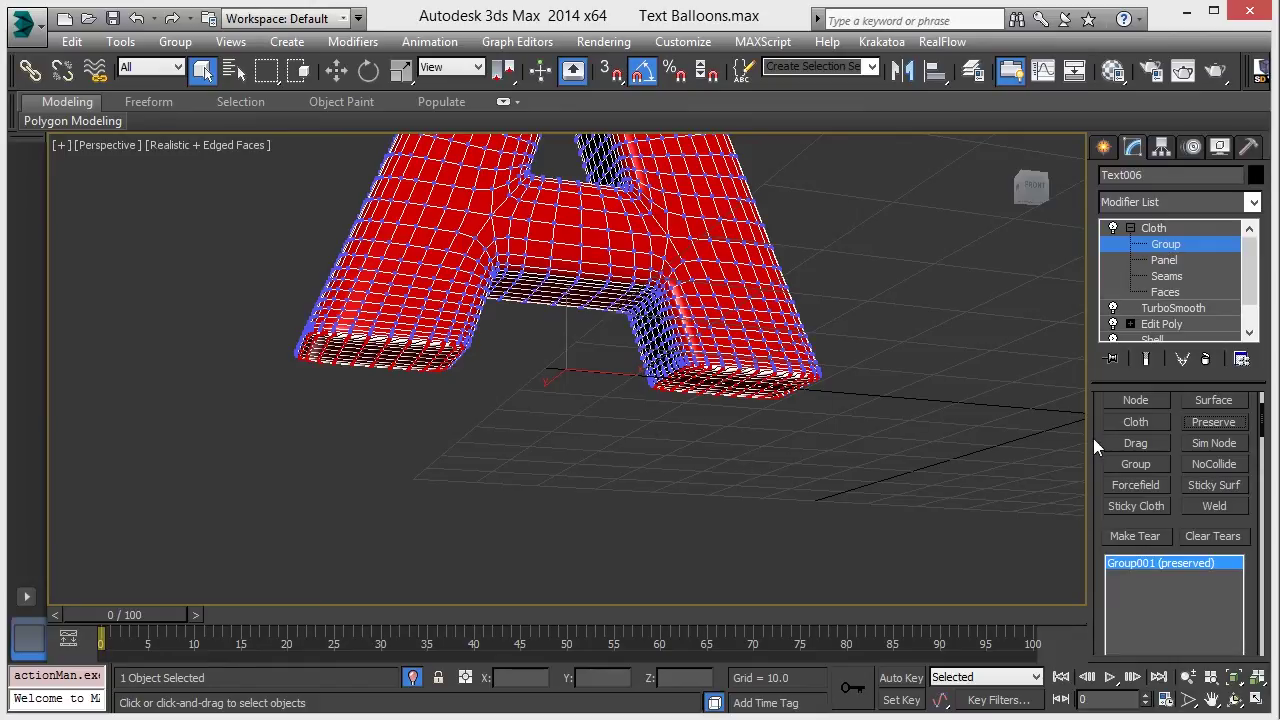
scroll(1102, 568, up, 5)
click(1153, 228)
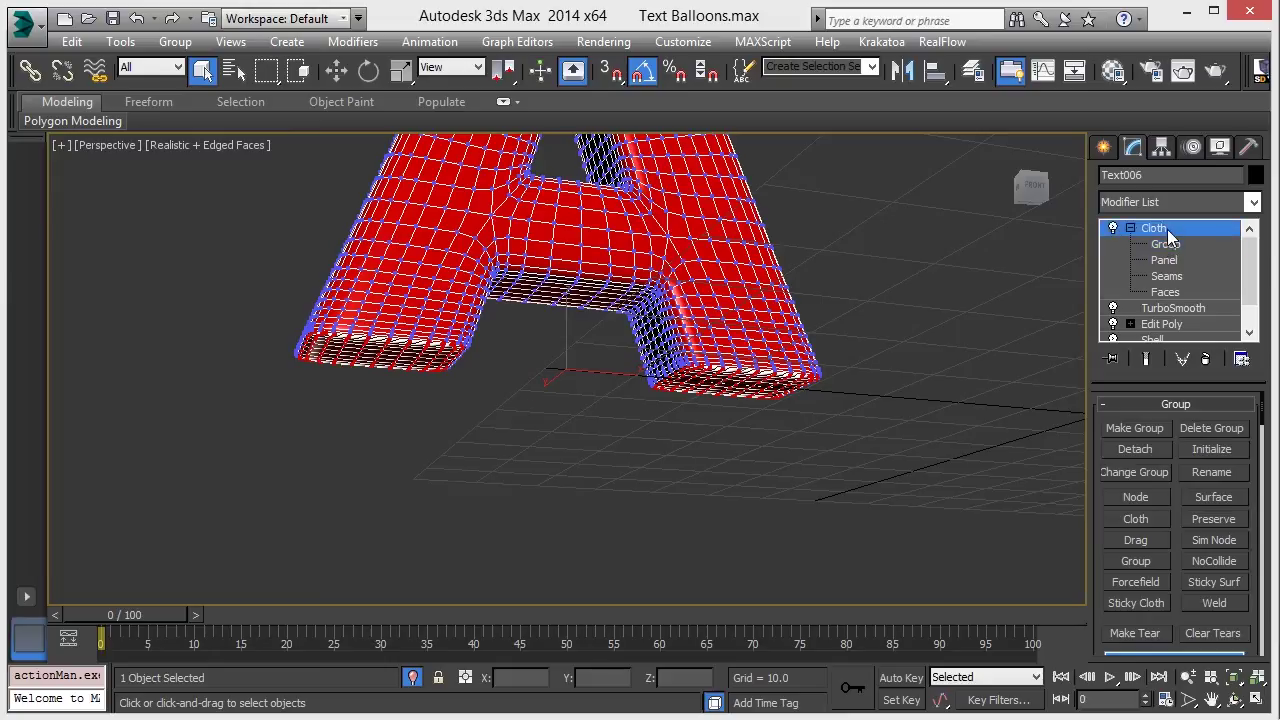
Run the Cloth simulation on the letter A so it collapses under gravity, up to about frame 33
scroll(1120, 440, down, 3)
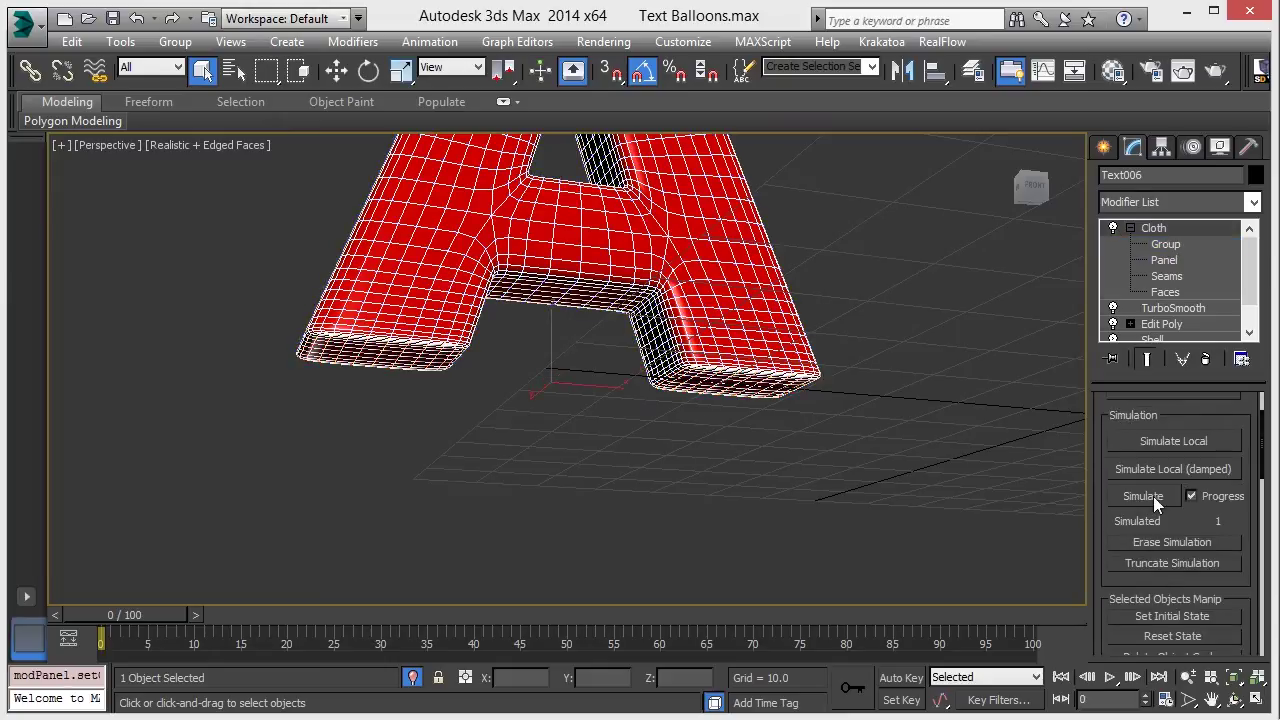
alt+middle_drag(620, 420, 818, 481)
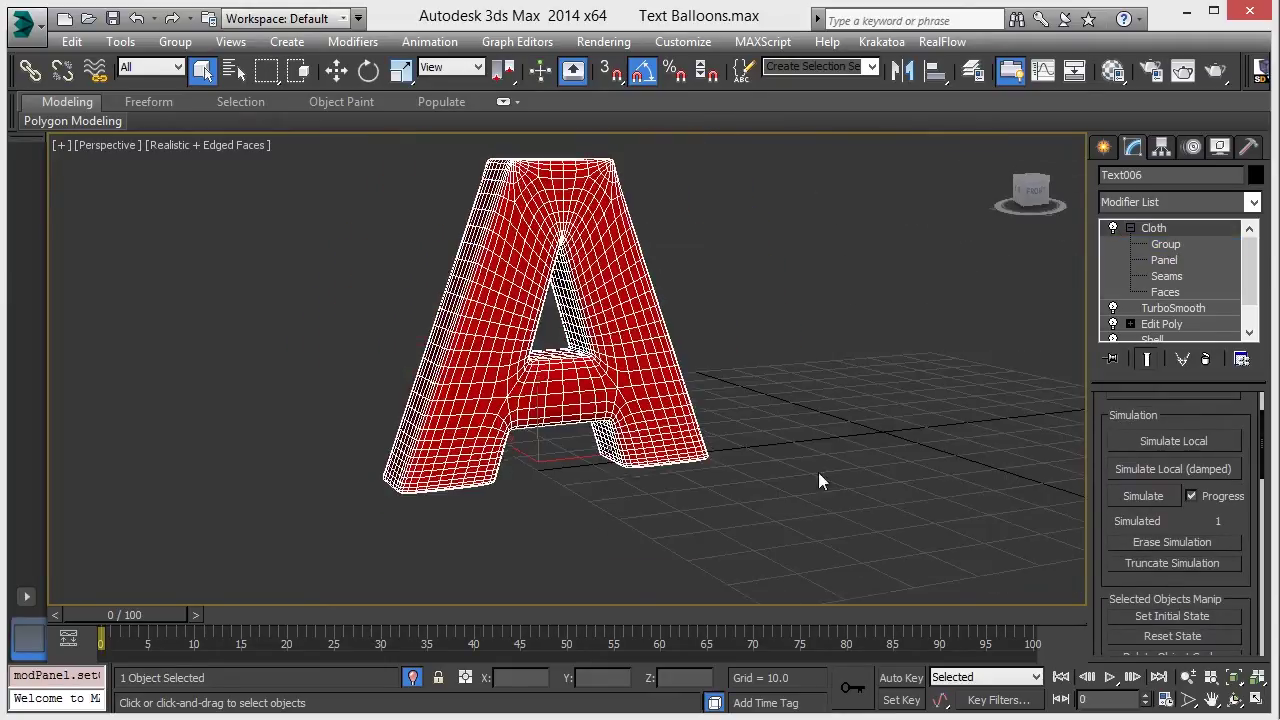
scroll(1129, 523, down, 10)
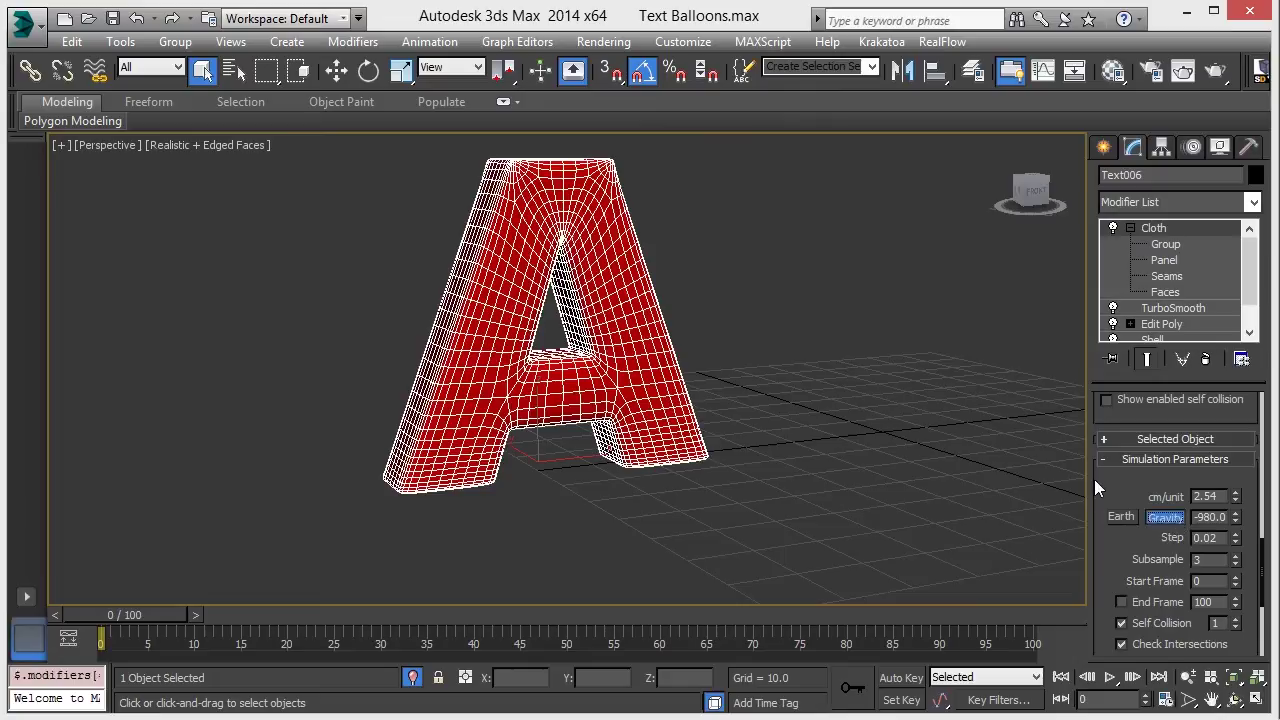
scroll(1120, 560, up, 3)
scroll(1145, 605, up, 5)
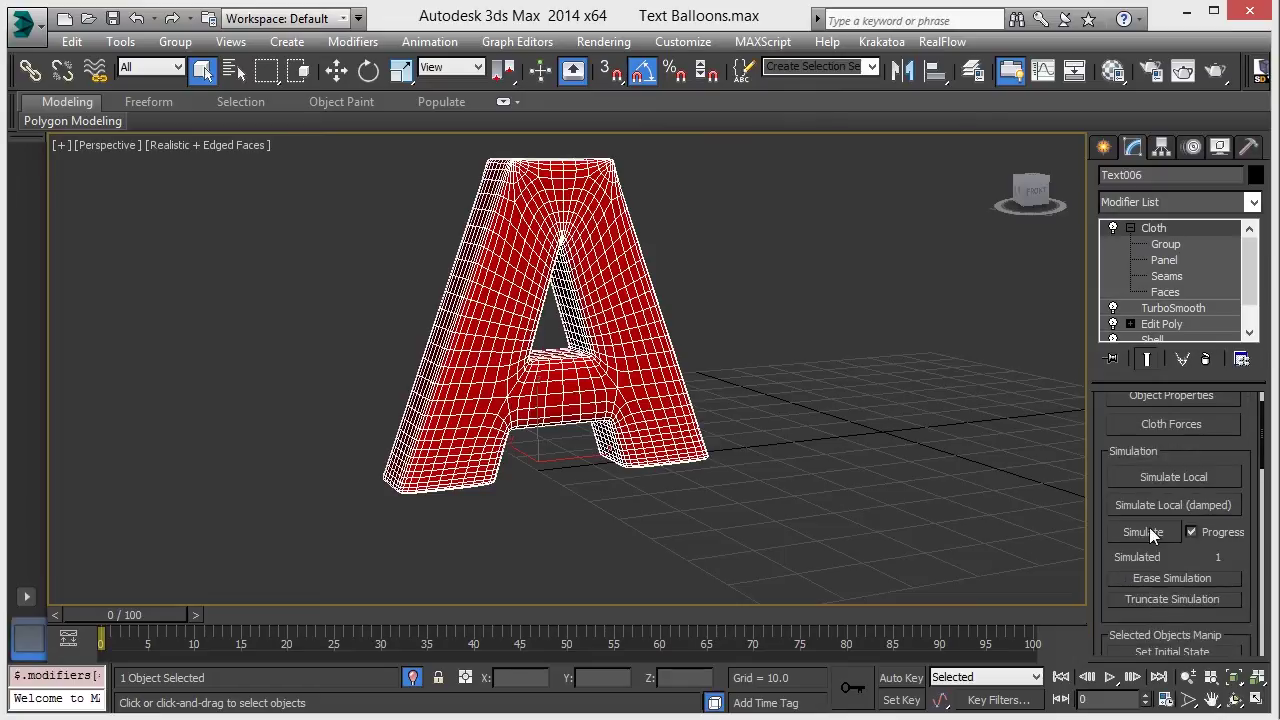
click(1145, 532)
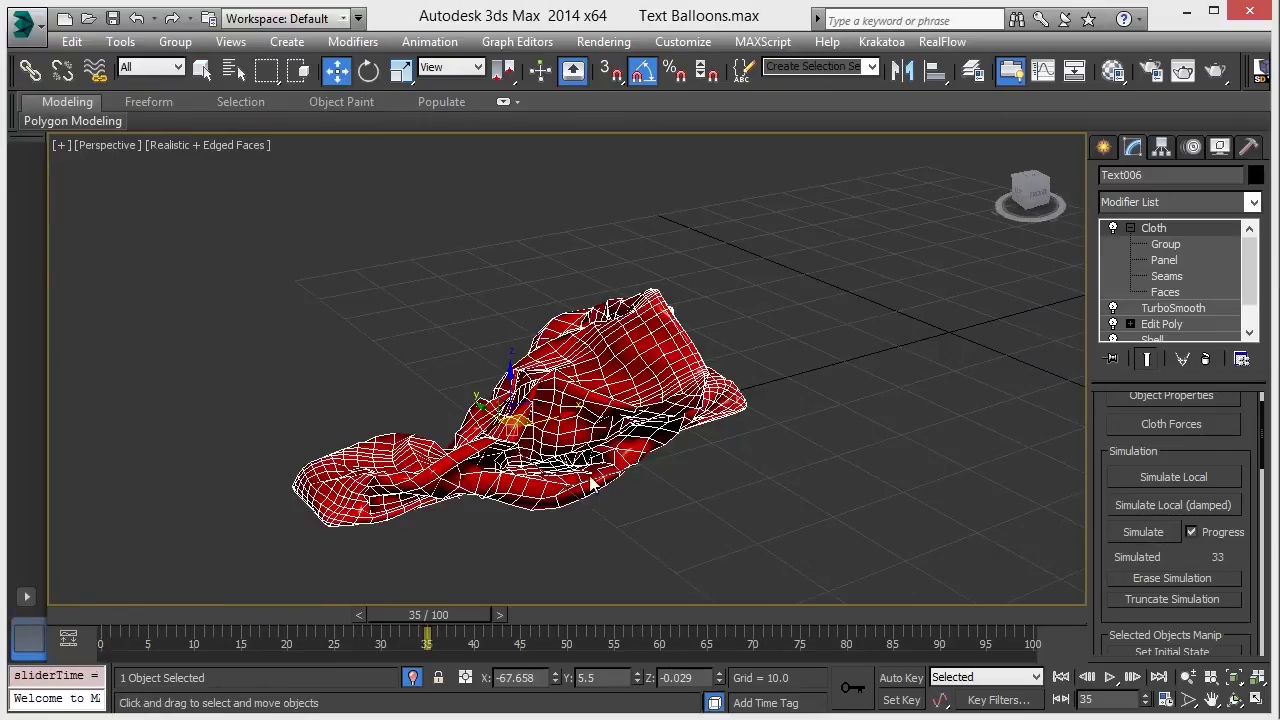
Move the timeline to frame 42 and set the collapsed letter shape as the Cloth initial state
drag(468, 613, 499, 666)
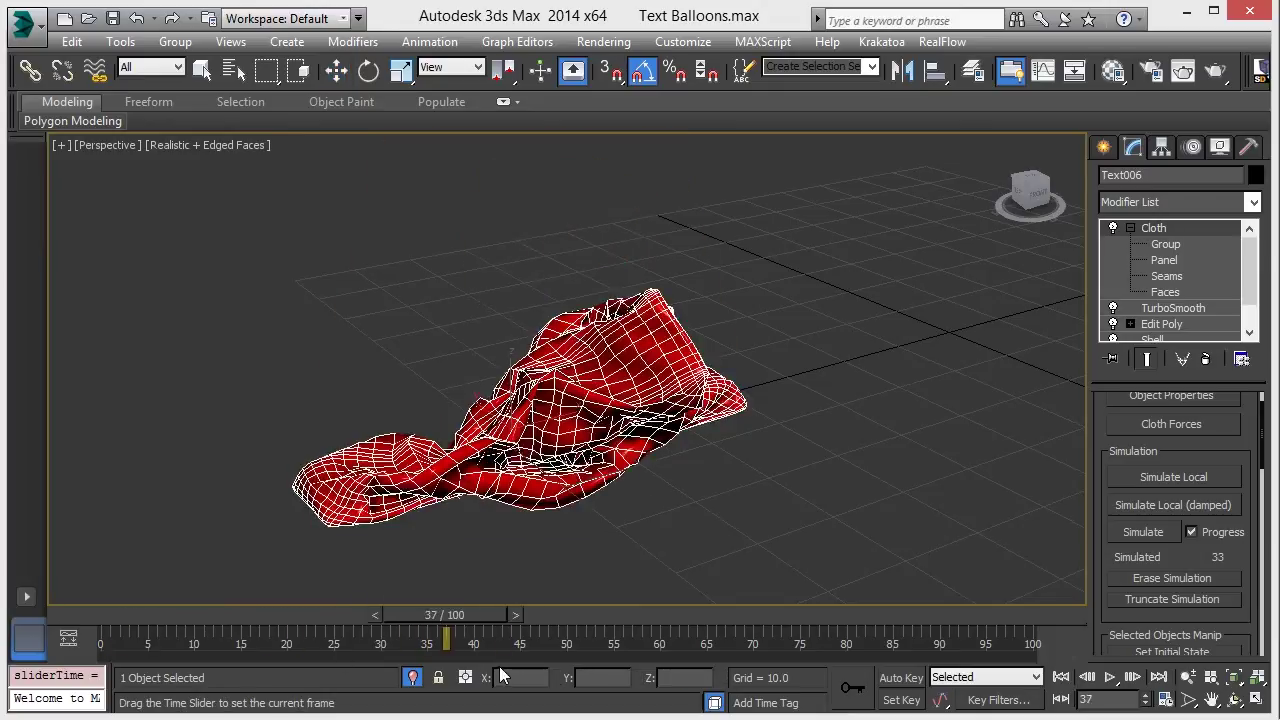
key(w)
alt+middle_drag(556, 465, 704, 425)
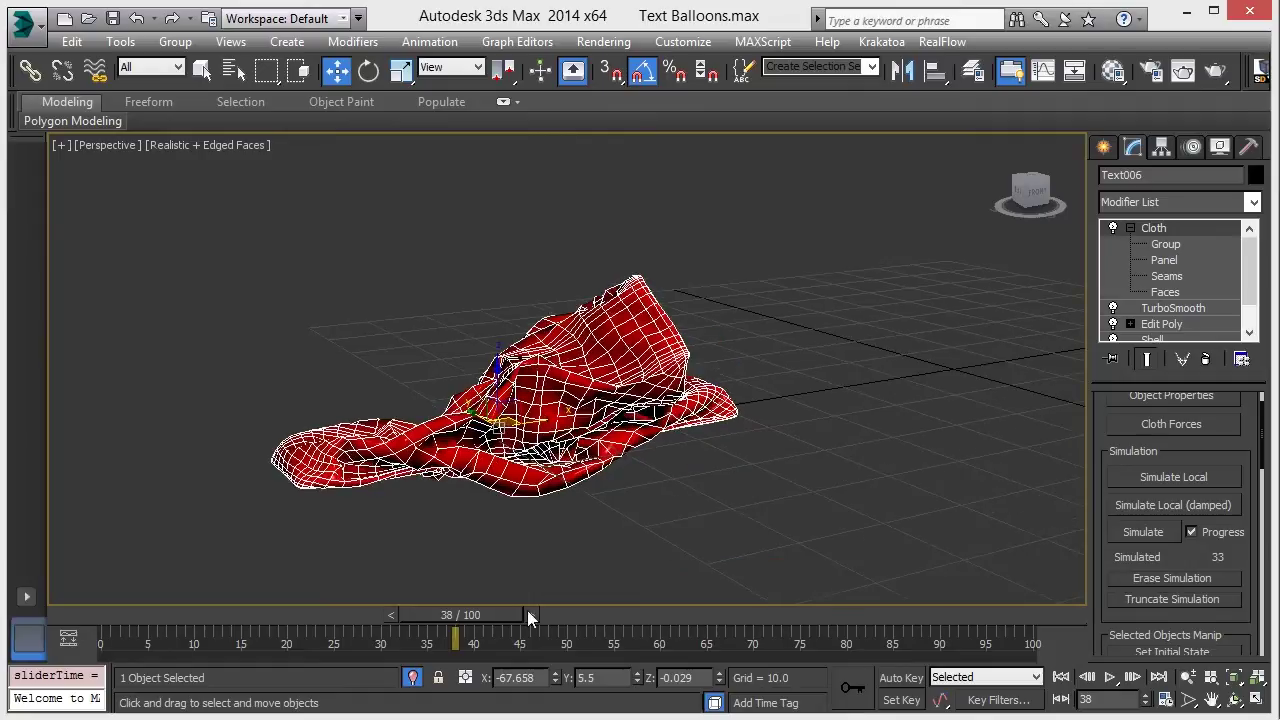
drag(492, 615, 524, 615)
drag(1126, 561, 1126, 404)
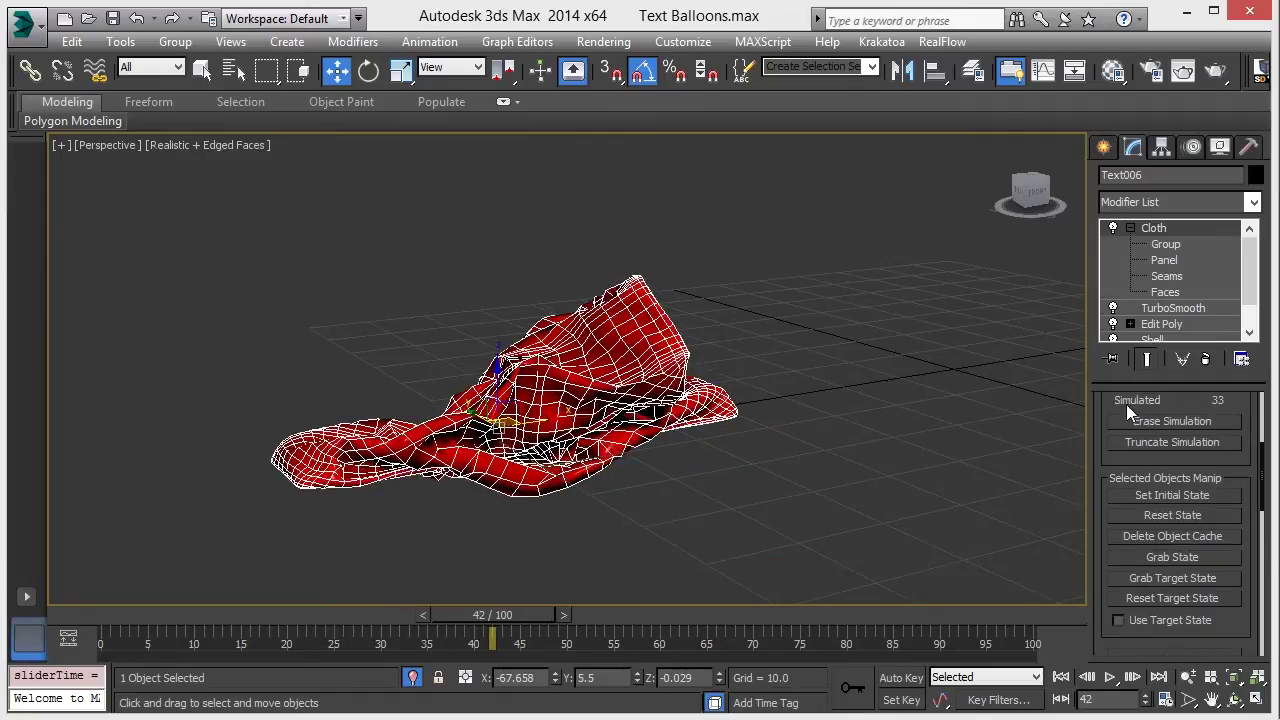
click(1175, 498)
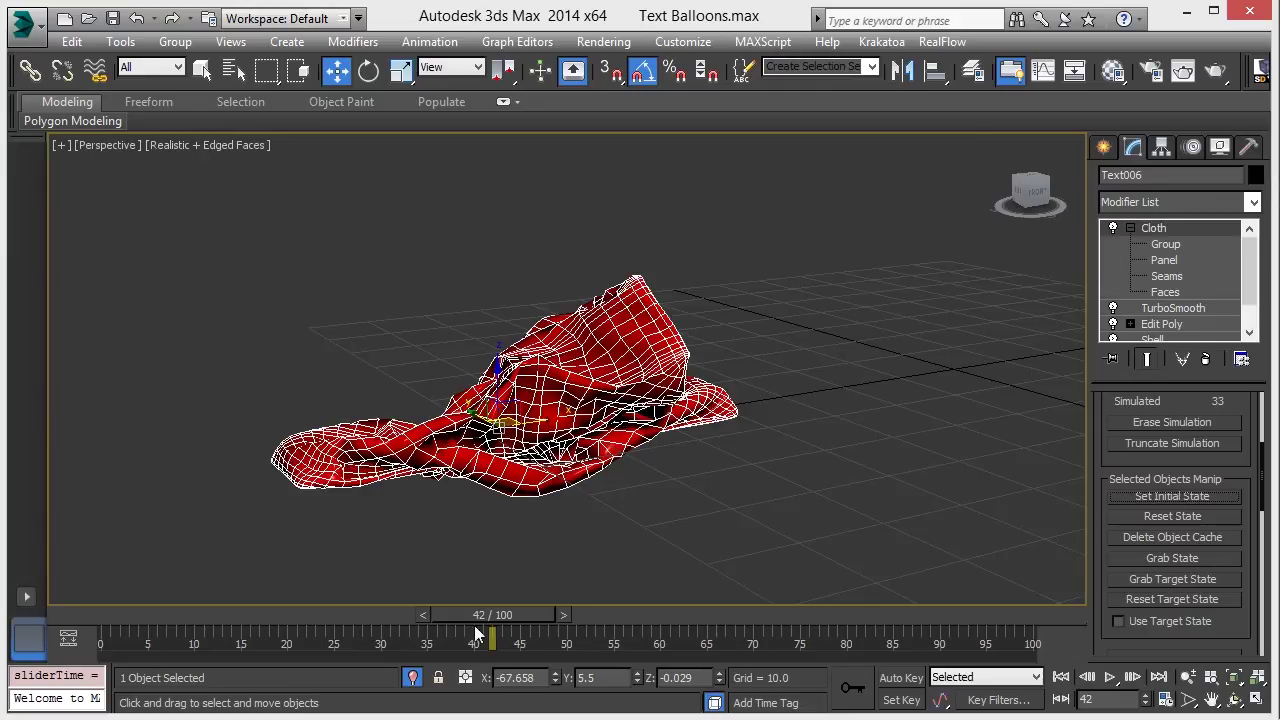
Return to frame 0, erase the cached Cloth simulation and inspect the collapsed starting shape
drag(485, 619, 100, 614)
key(w)
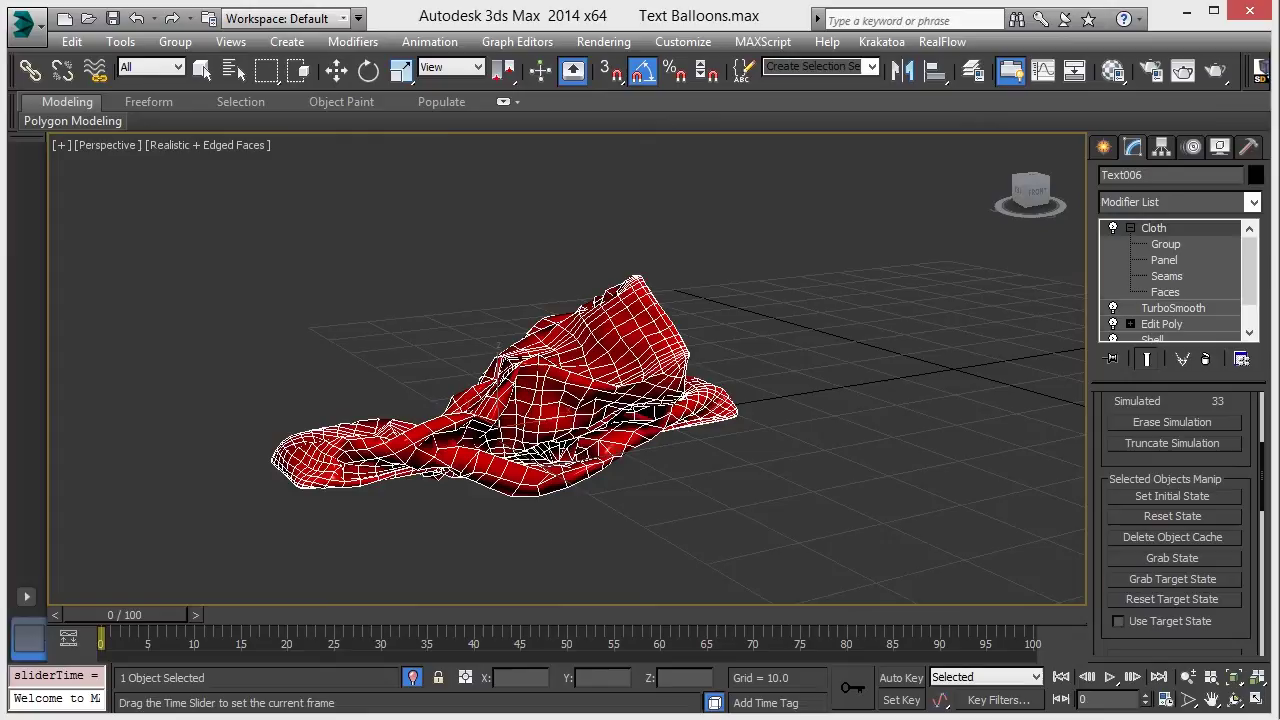
drag(1177, 477, 1177, 588)
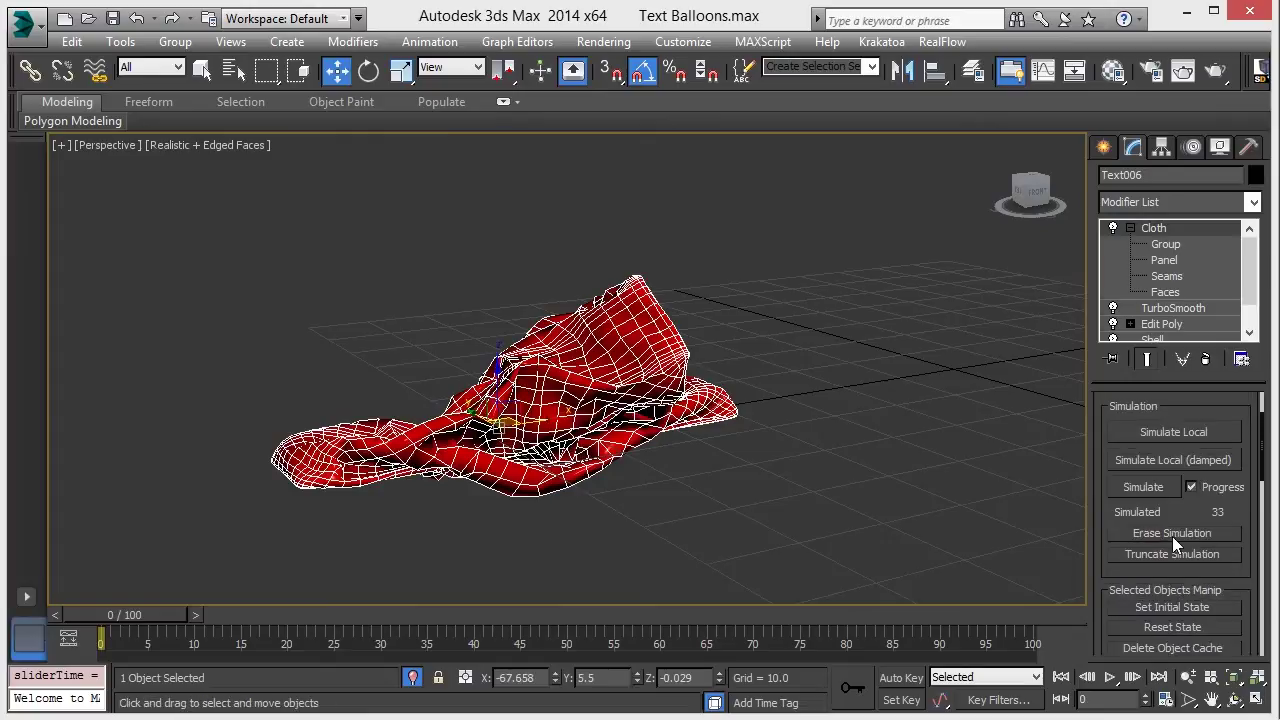
click(1172, 533)
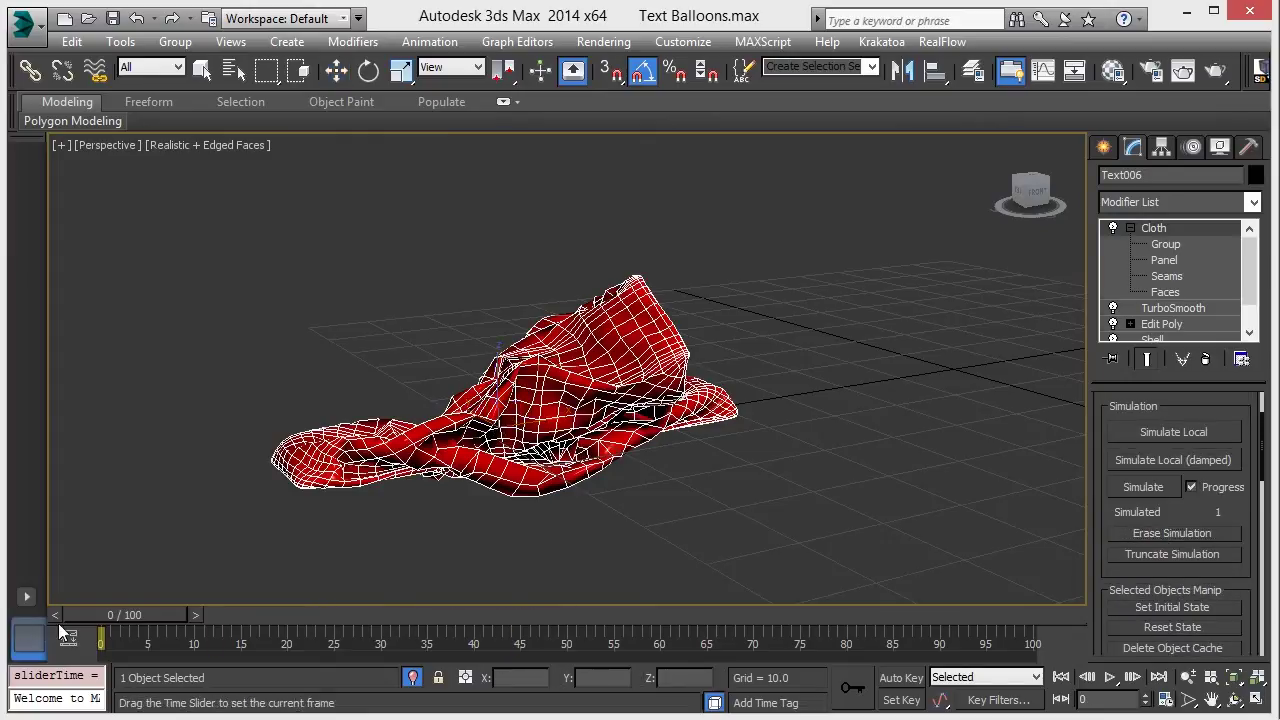
key(w)
alt+middle_drag(617, 507, 605, 455)
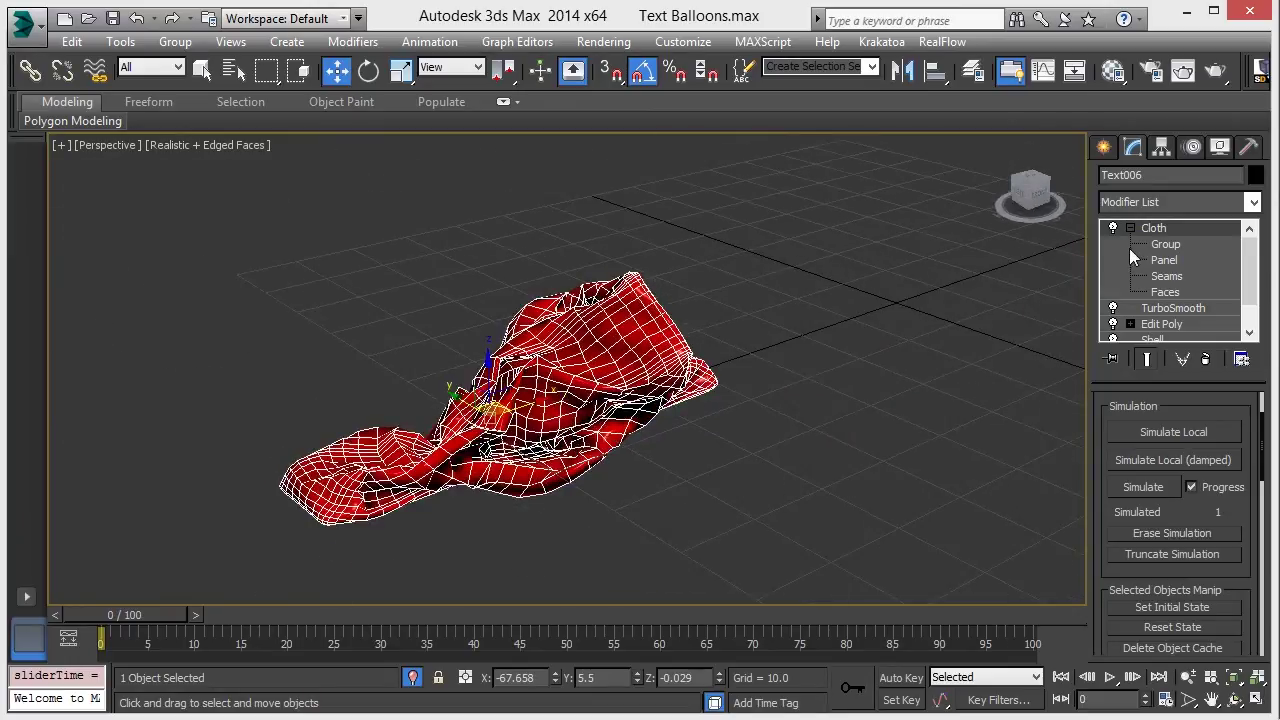
In the Cloth object properties of Text006, set the Property 2 pressure to 30 and accept
scroll(1166, 403, up, 2)
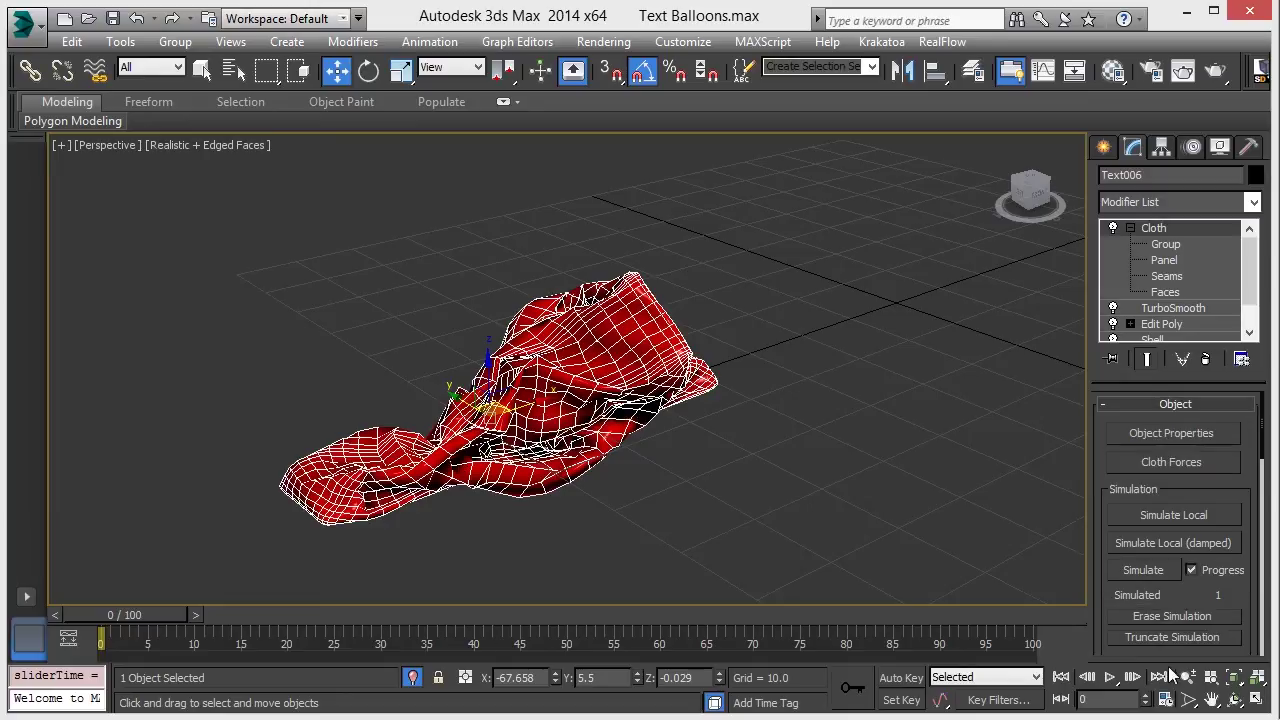
click(1177, 434)
click(454, 91)
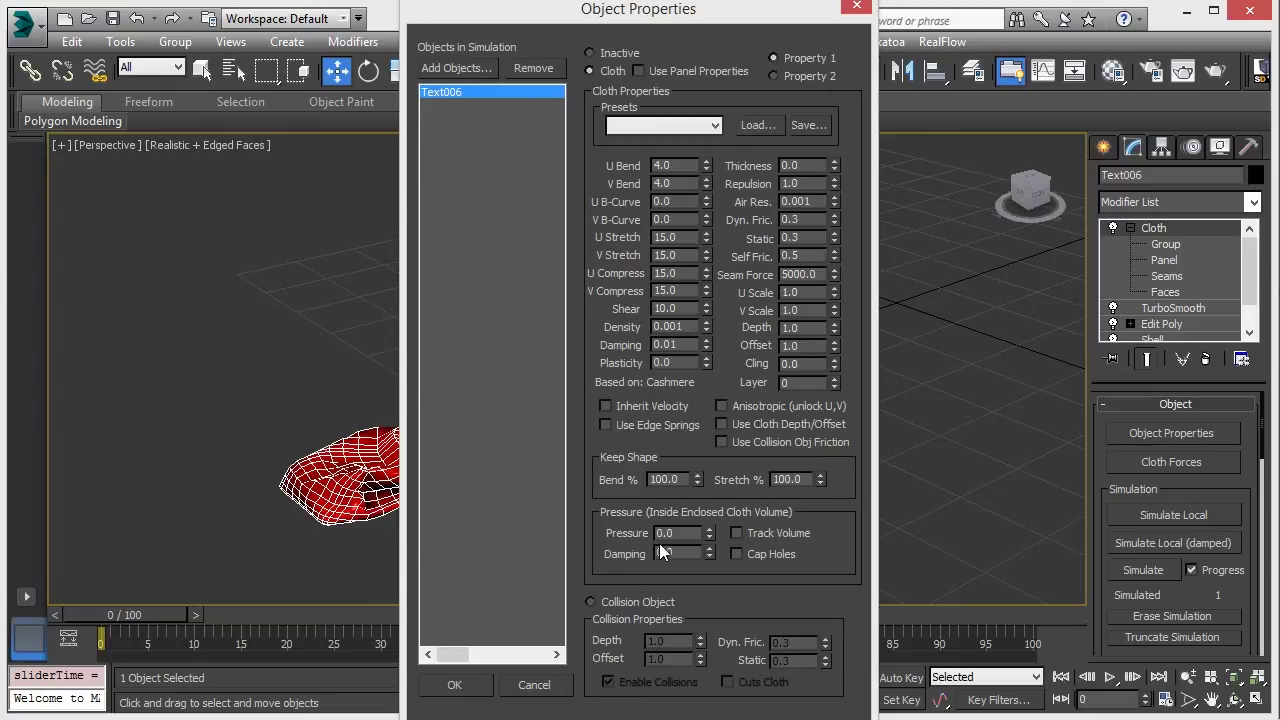
click(780, 78)
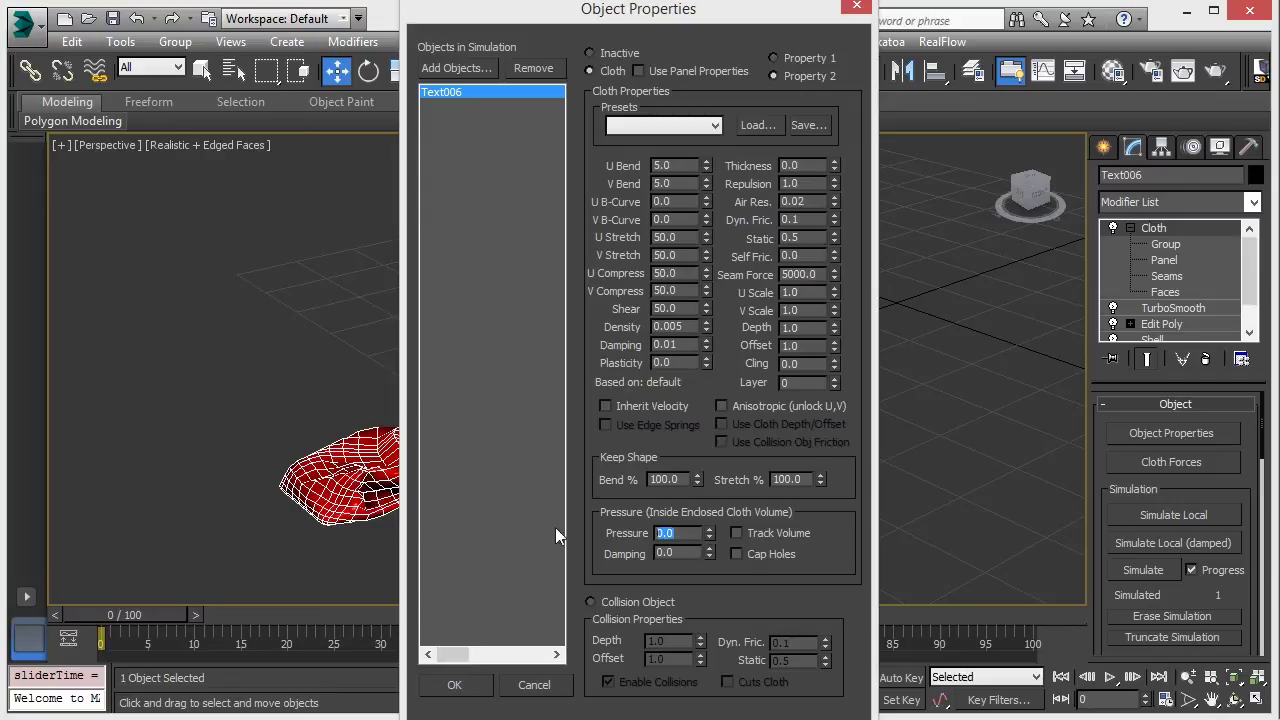
text(30)
key(Return)
click(454, 685)
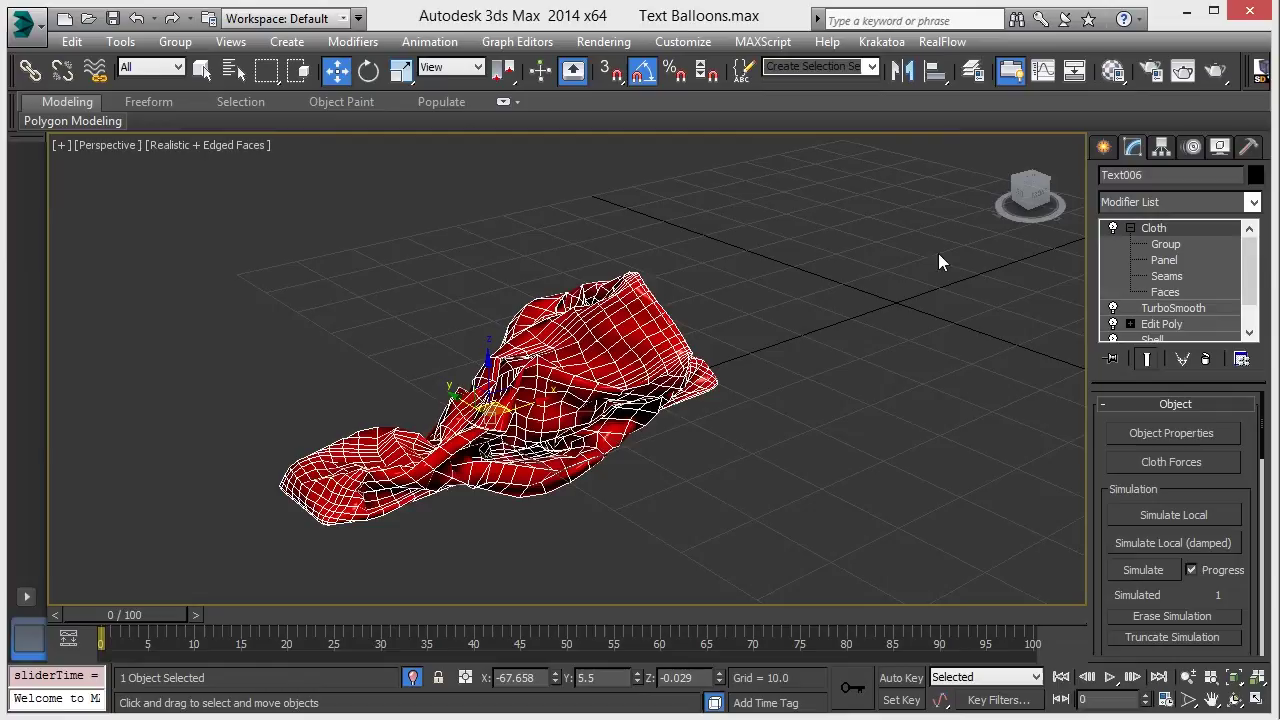
Reopen the Cloth object properties and check the Property 2 pressure of Text006
click(1172, 434)
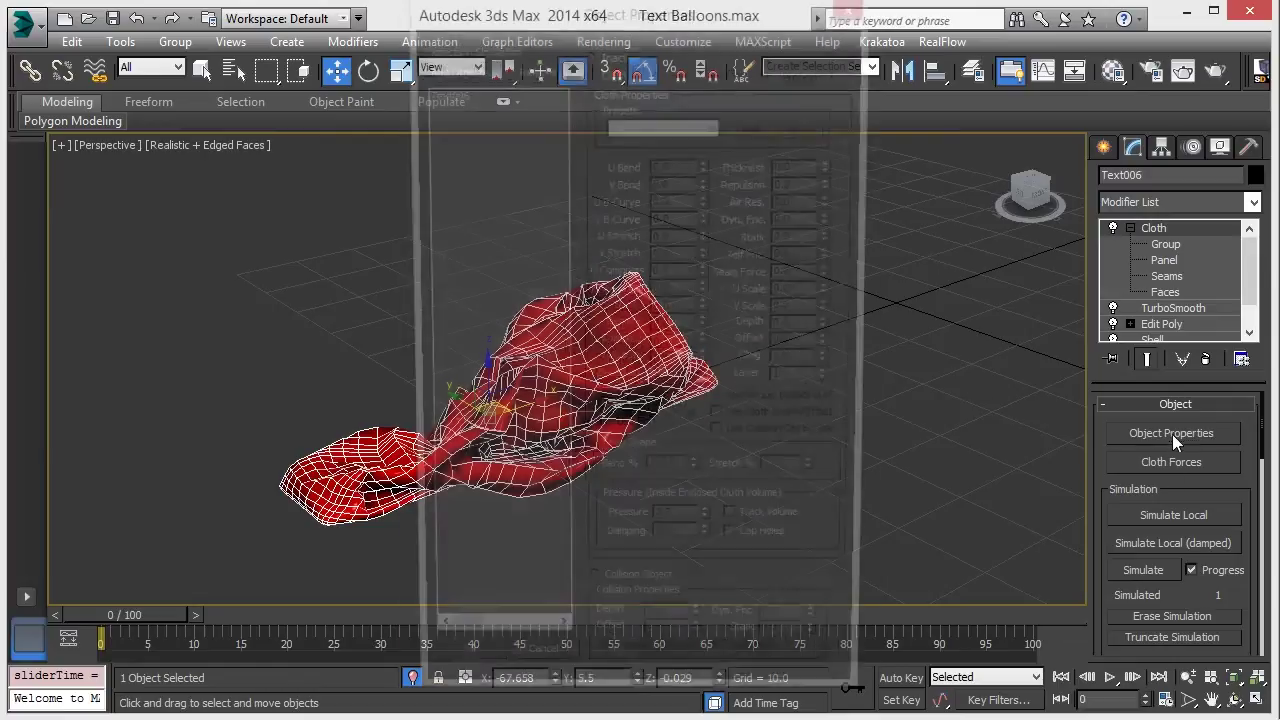
click(462, 91)
click(775, 76)
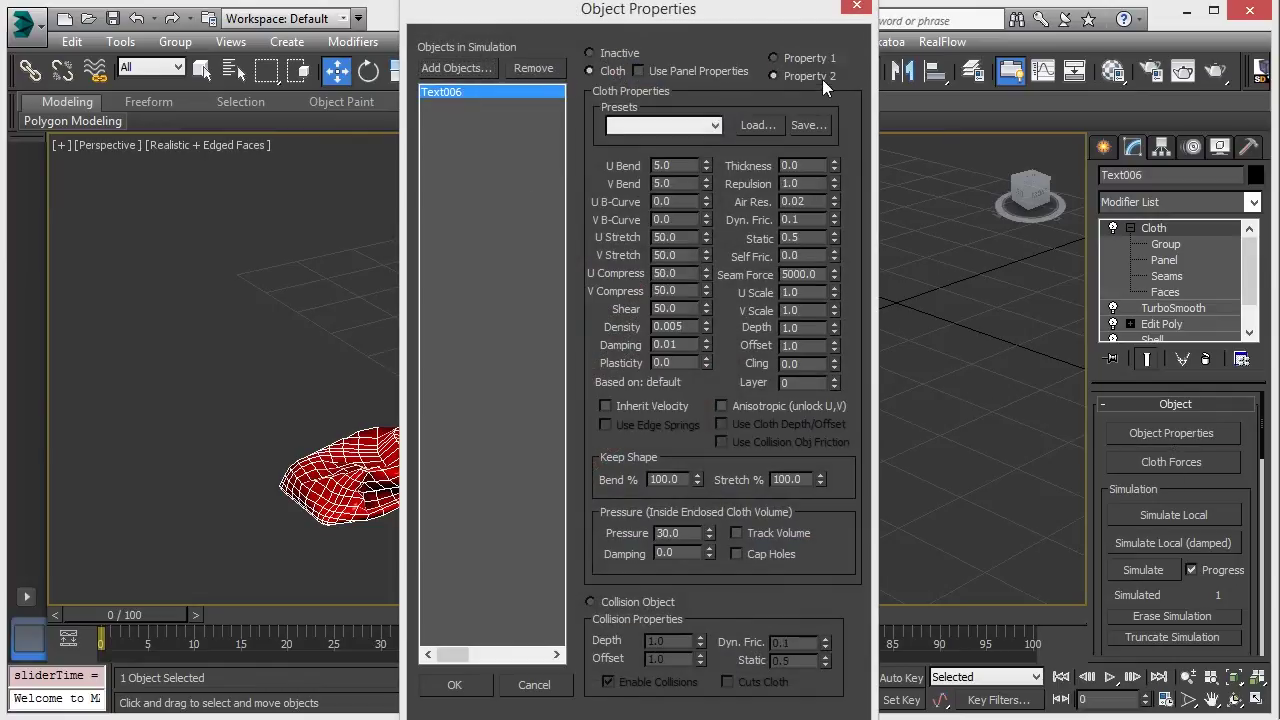
click(452, 685)
Expand the Cloth modifier's Selected Object settings and locate the Property Assignment interpolation
scroll(1190, 509, down, 3)
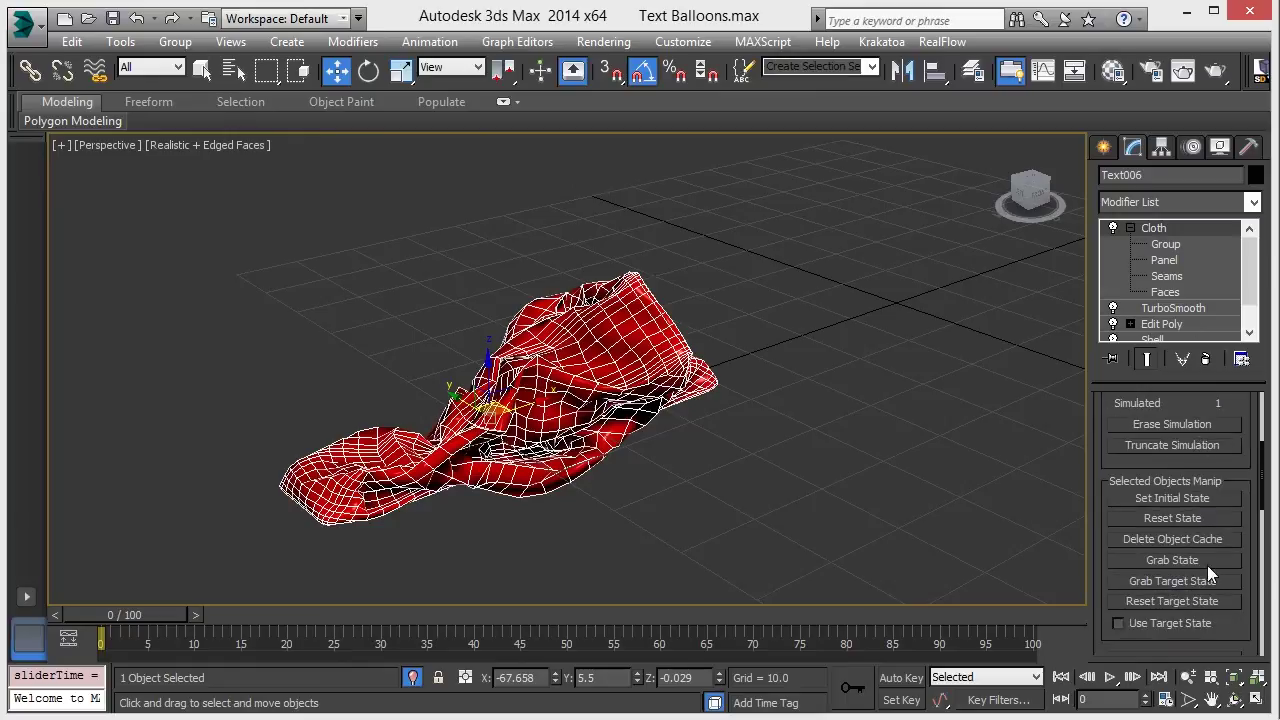
scroll(1207, 565, down, 10)
scroll(1168, 507, up, 1)
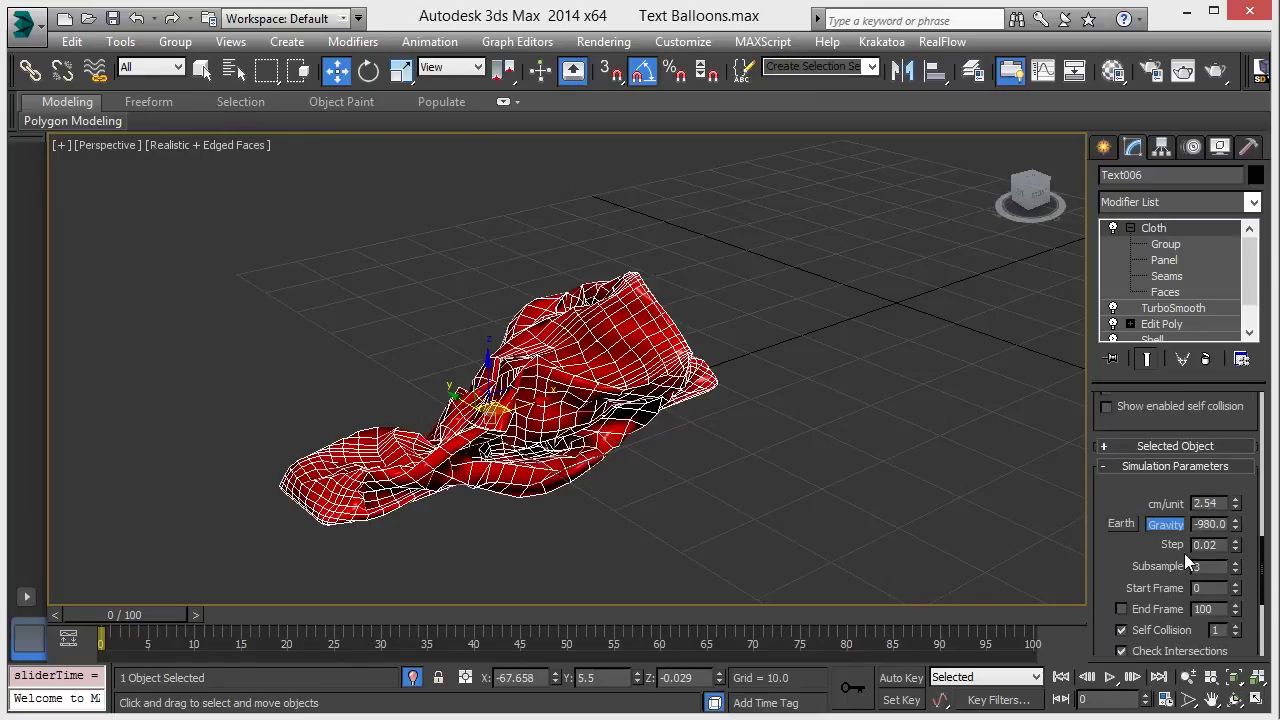
scroll(1134, 422, up, 10)
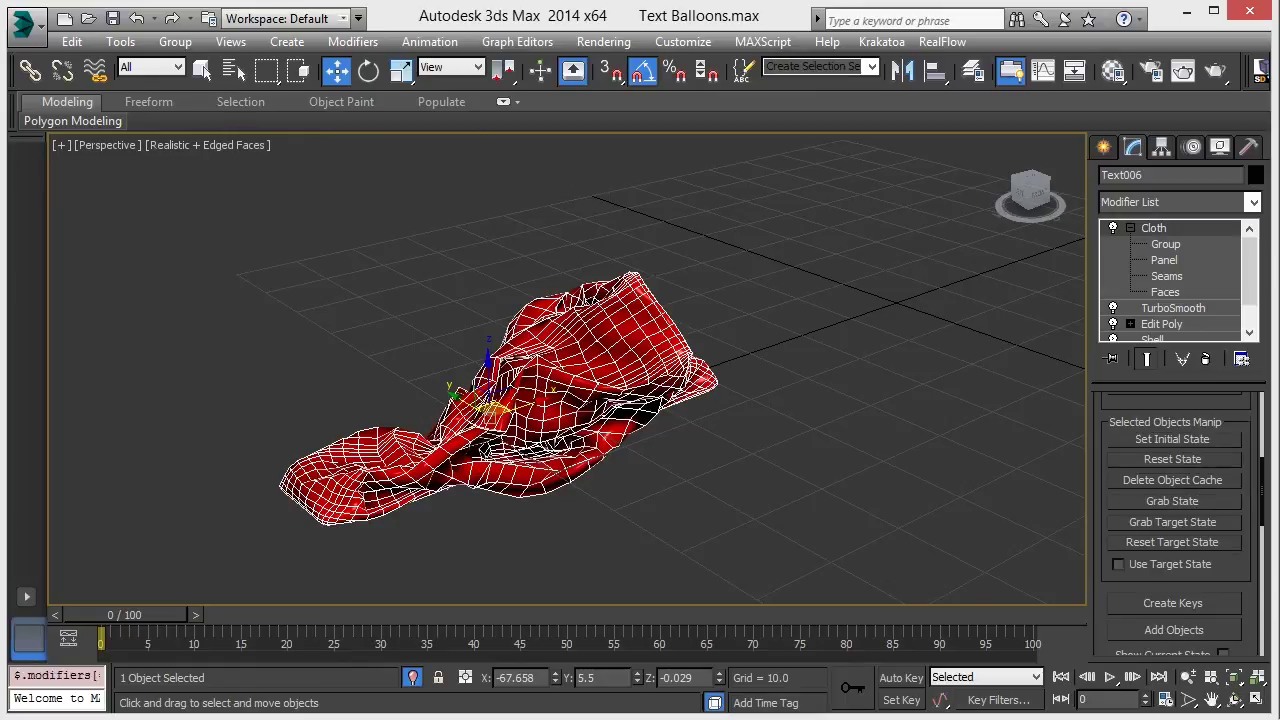
scroll(1169, 582, down, 5)
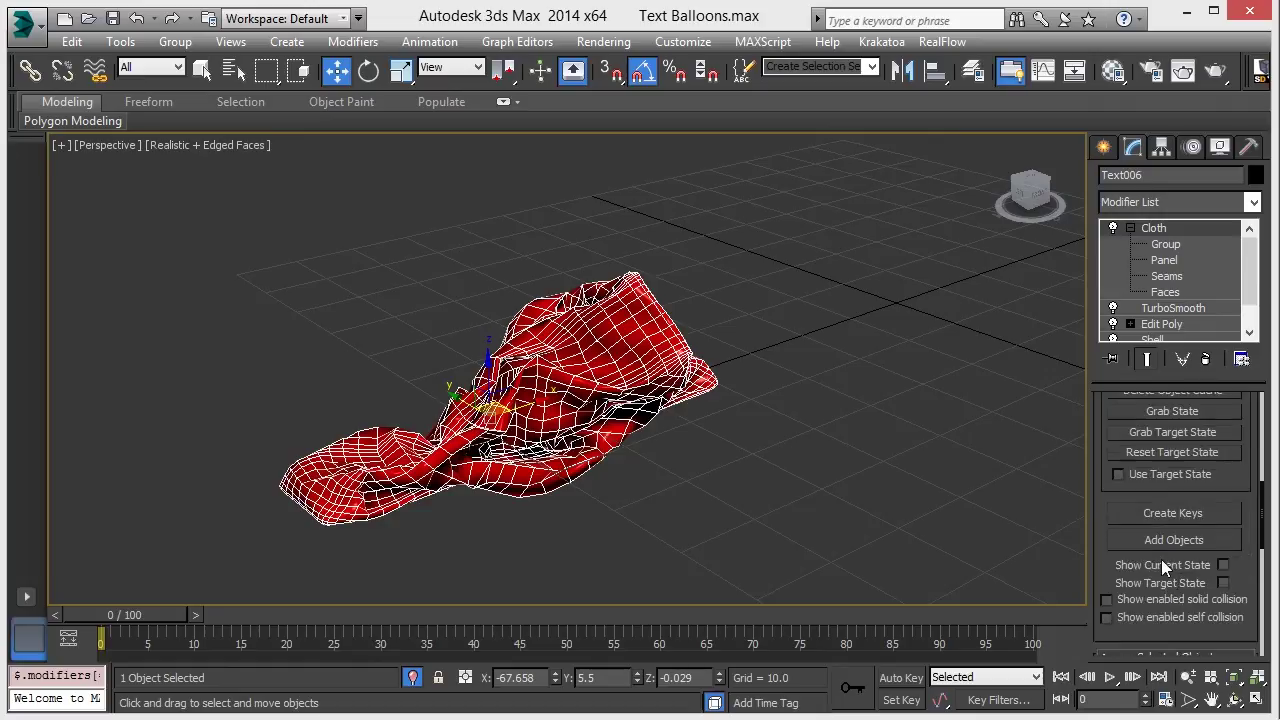
click(1158, 596)
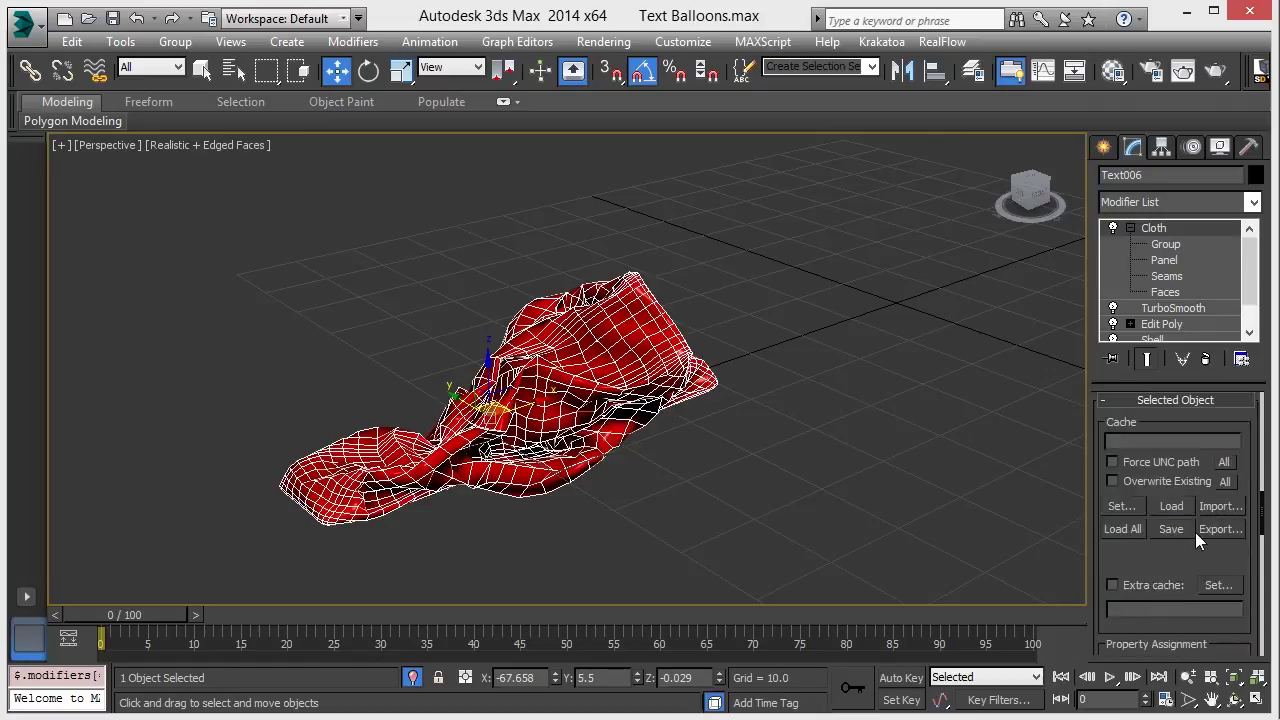
scroll(1165, 570, down, 3)
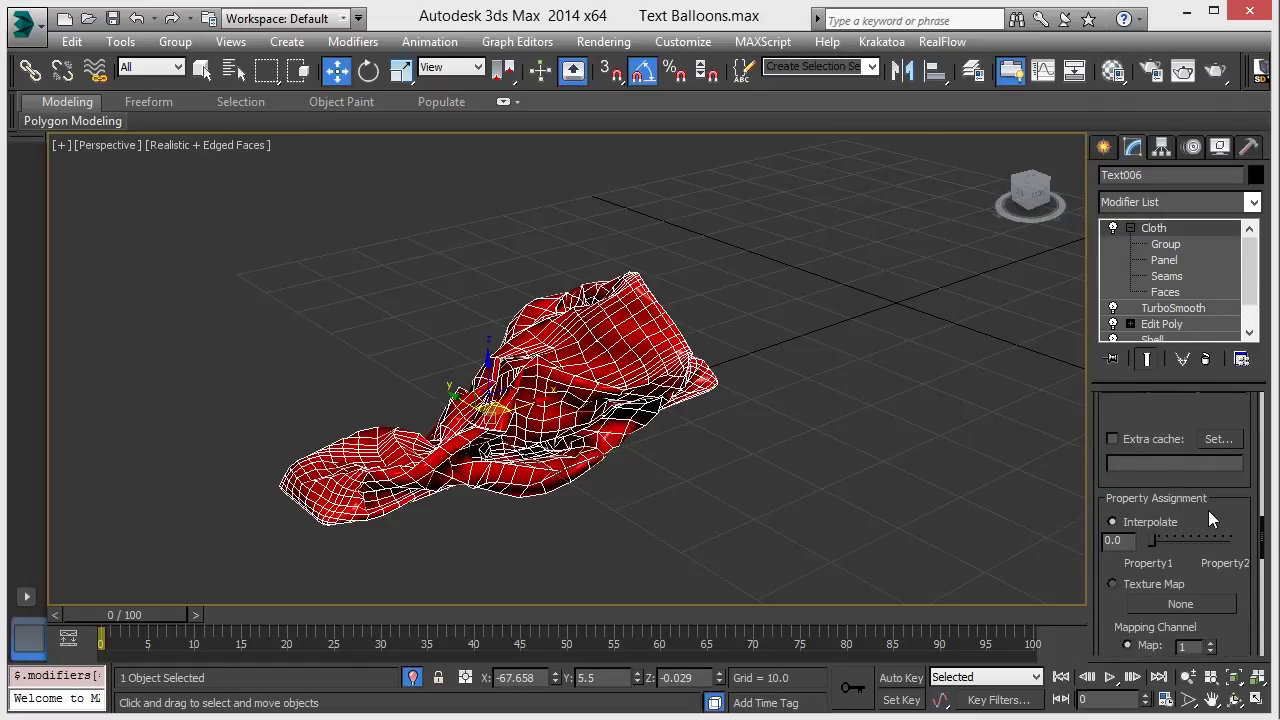
scroll(1148, 540, down, 1)
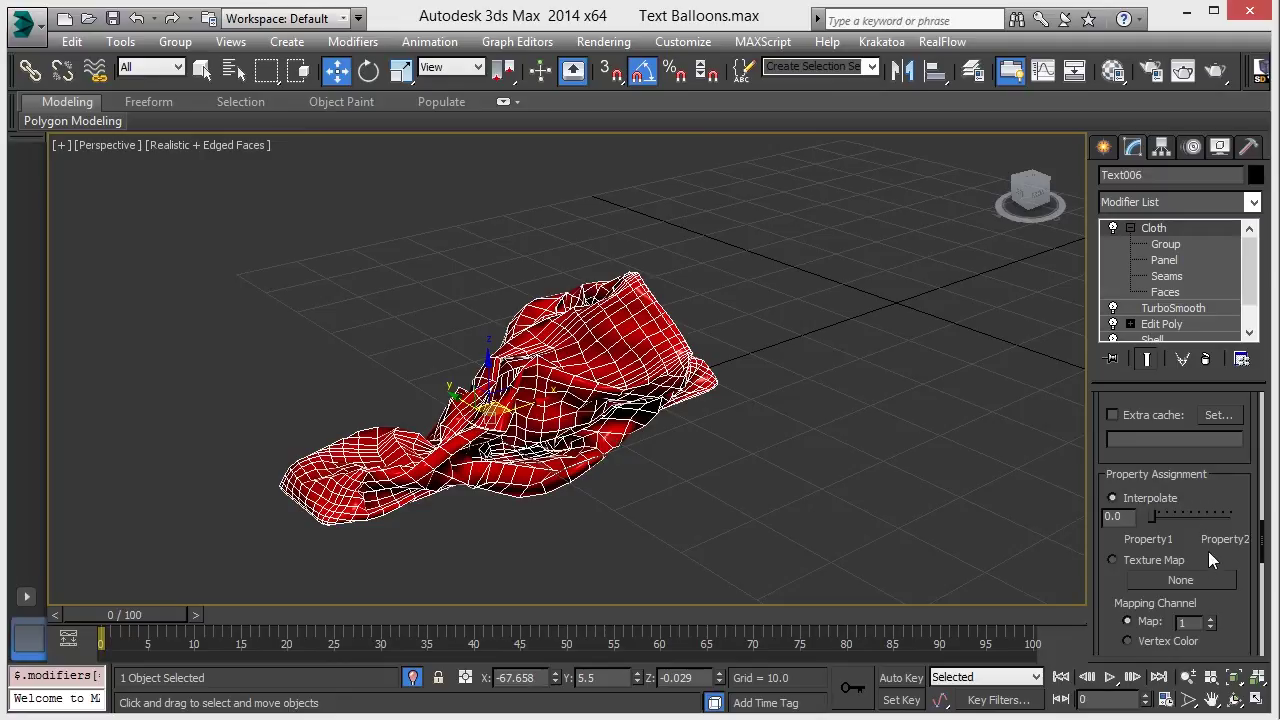
Using Auto Key, animate the Property Assignment interpolation from Property 1 at frame 0 fully to Property 2 at frame 30
key(q)
drag(141, 614, 399, 642)
key(w)
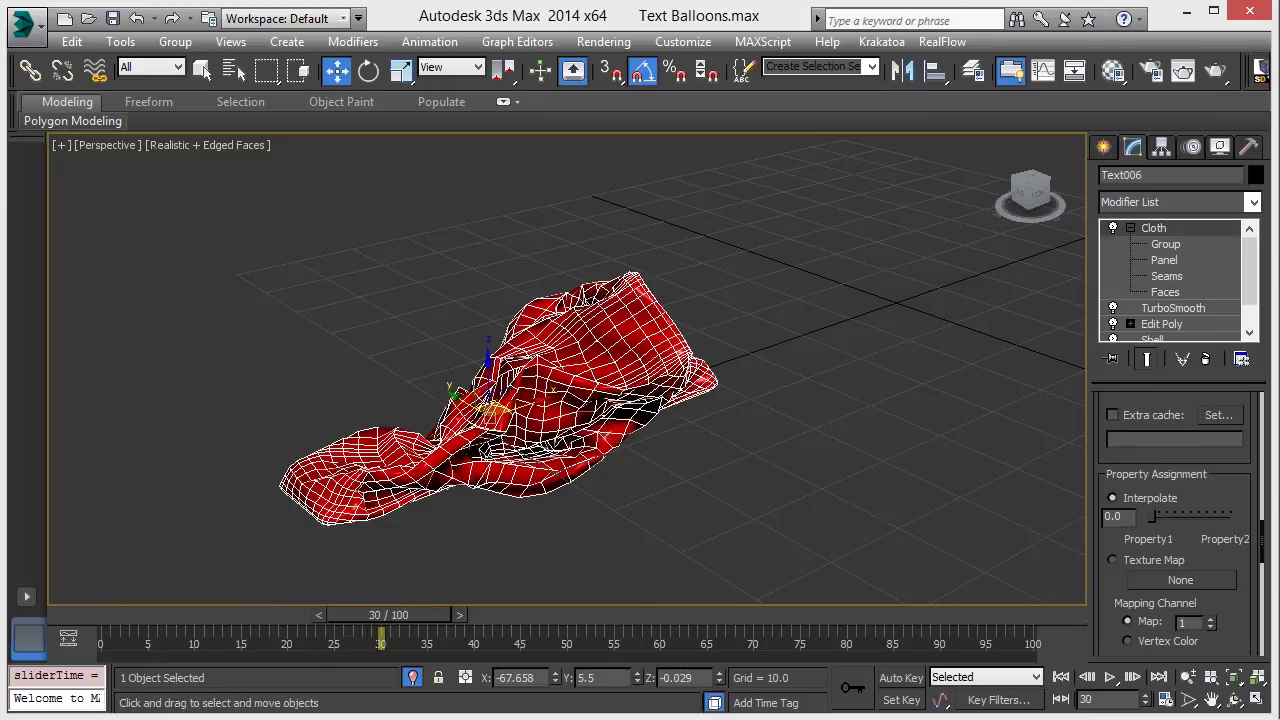
click(901, 678)
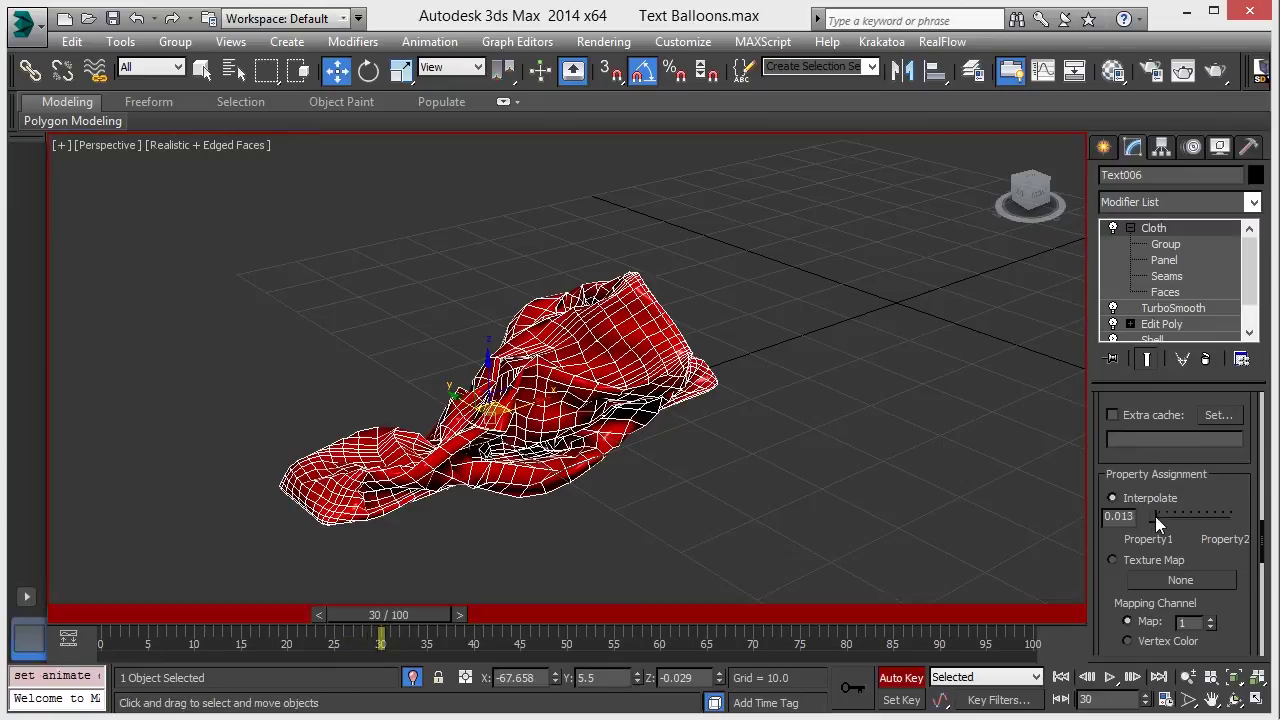
drag(1156, 517, 1270, 528)
drag(410, 613, 120, 614)
click(901, 677)
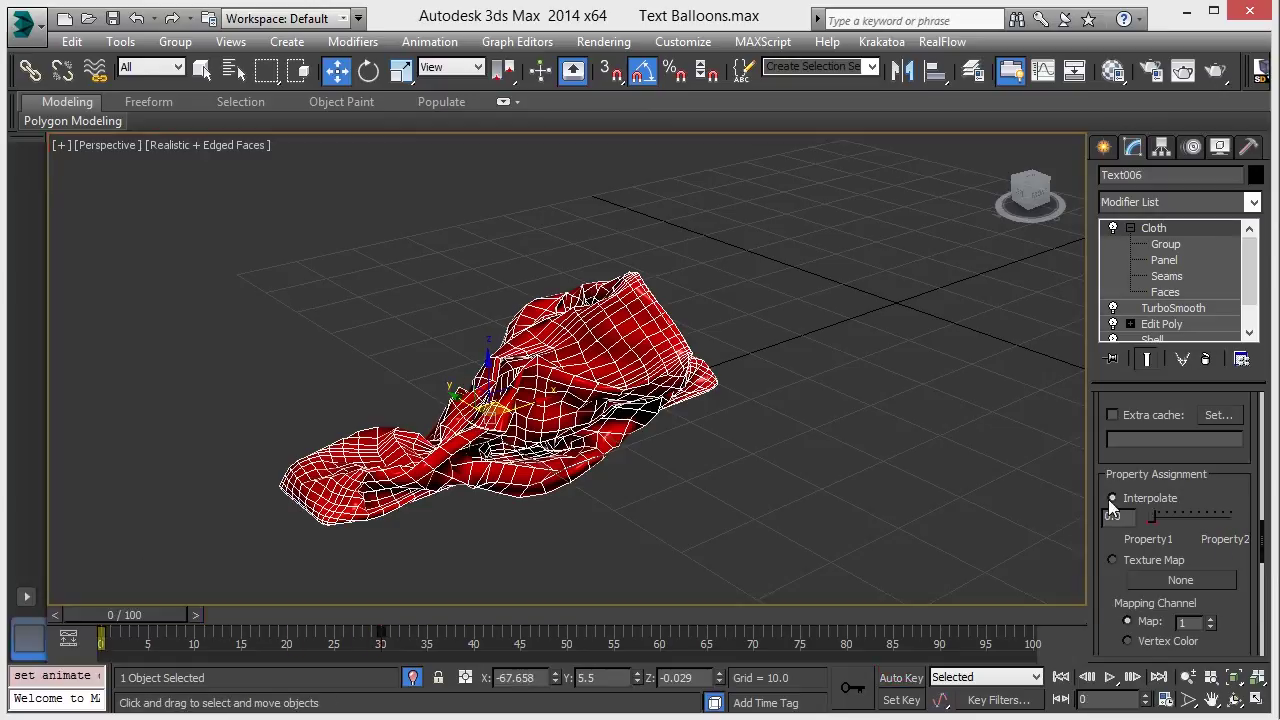
Collapse the Selected Object settings and simulate the inflating letter through frame 100
scroll(1163, 438, up, 5)
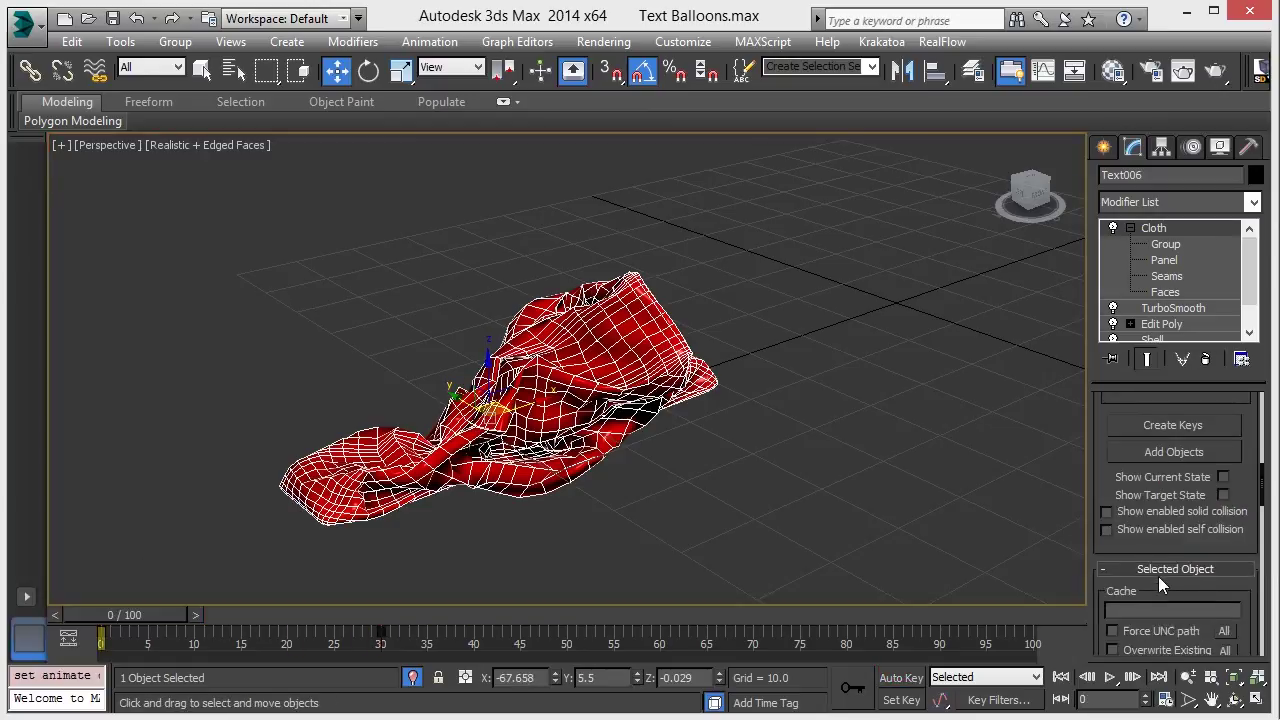
click(1159, 571)
scroll(1159, 574, up, 6)
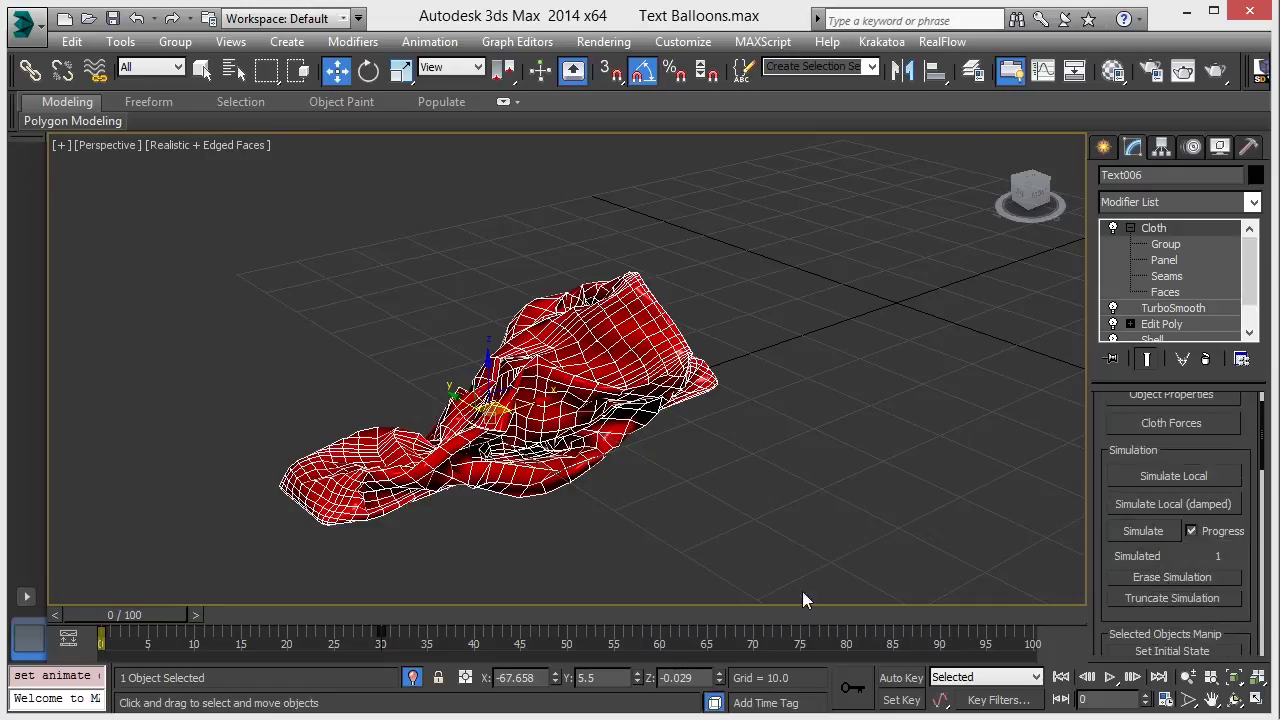
click(1148, 531)
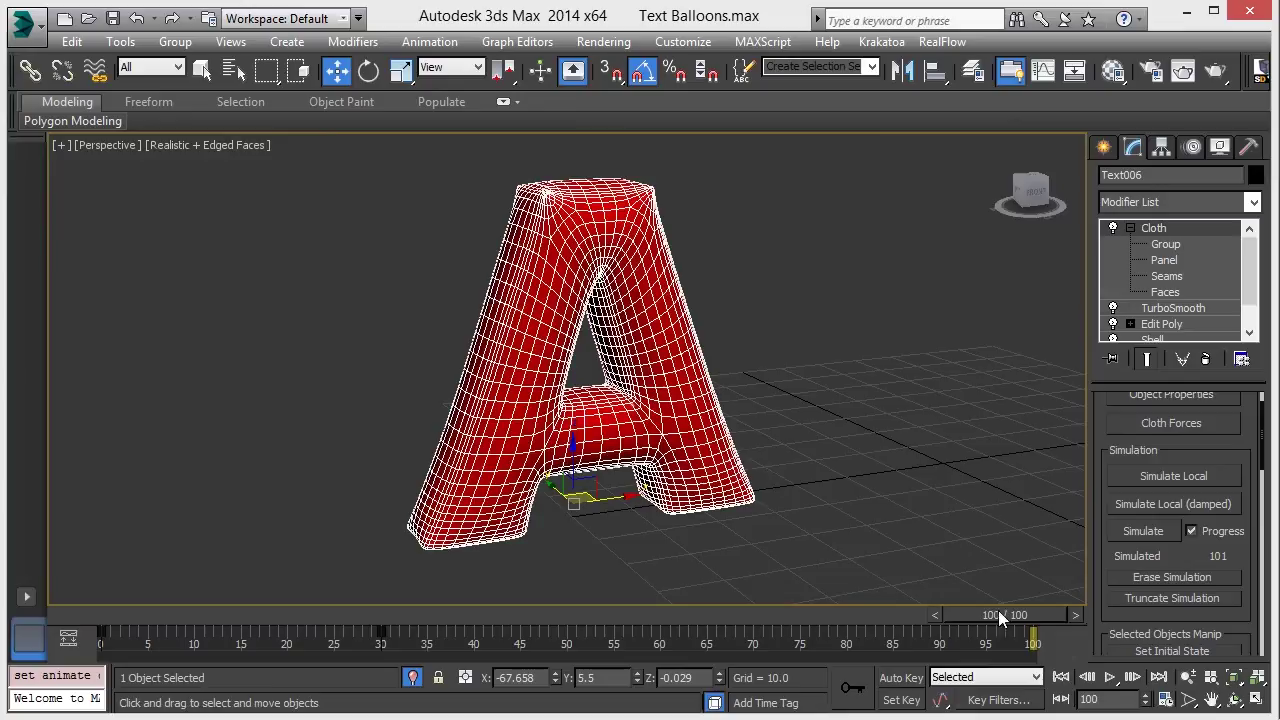
Play back the inflation animation of the letter A from frame 0
click(1061, 677)
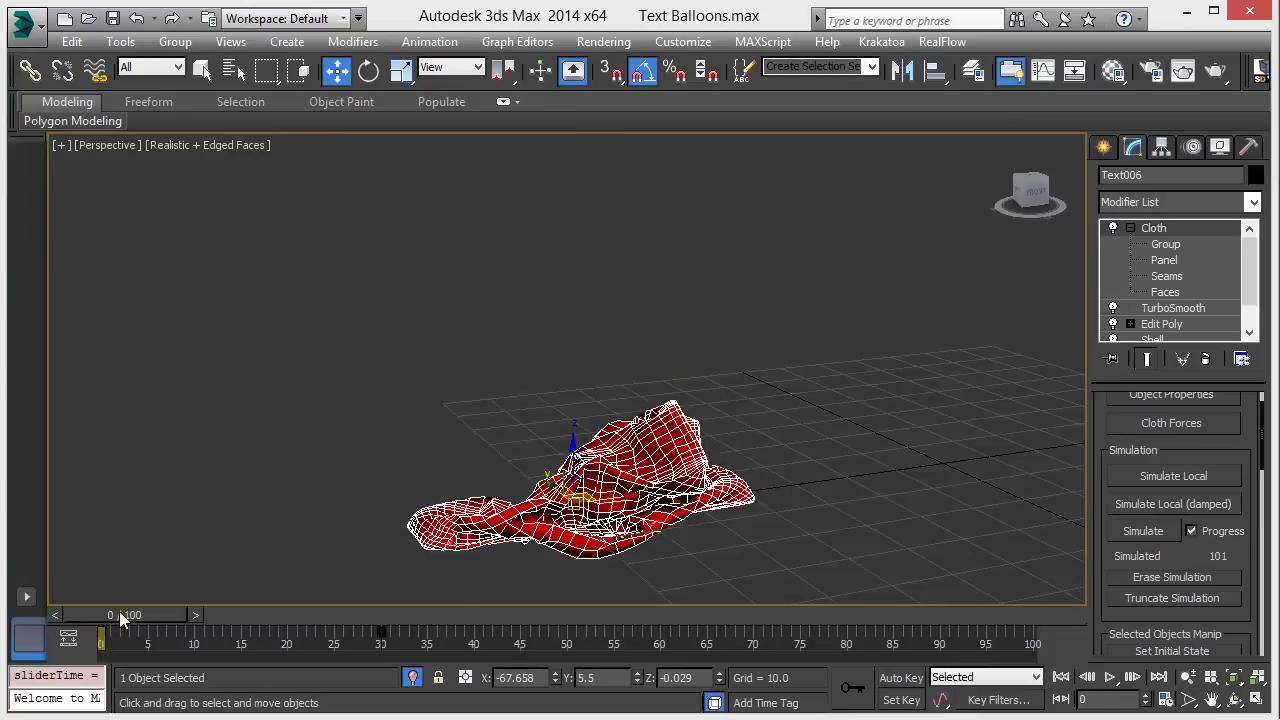
key(slash)
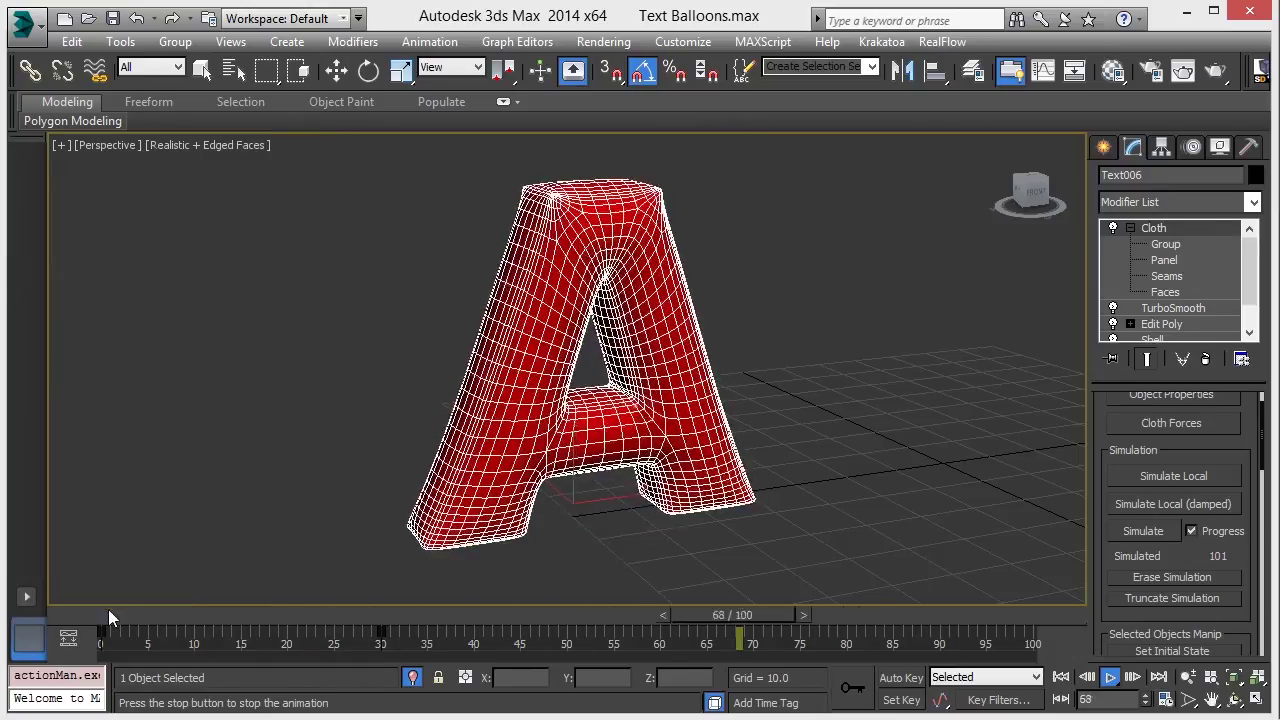
key(slash)
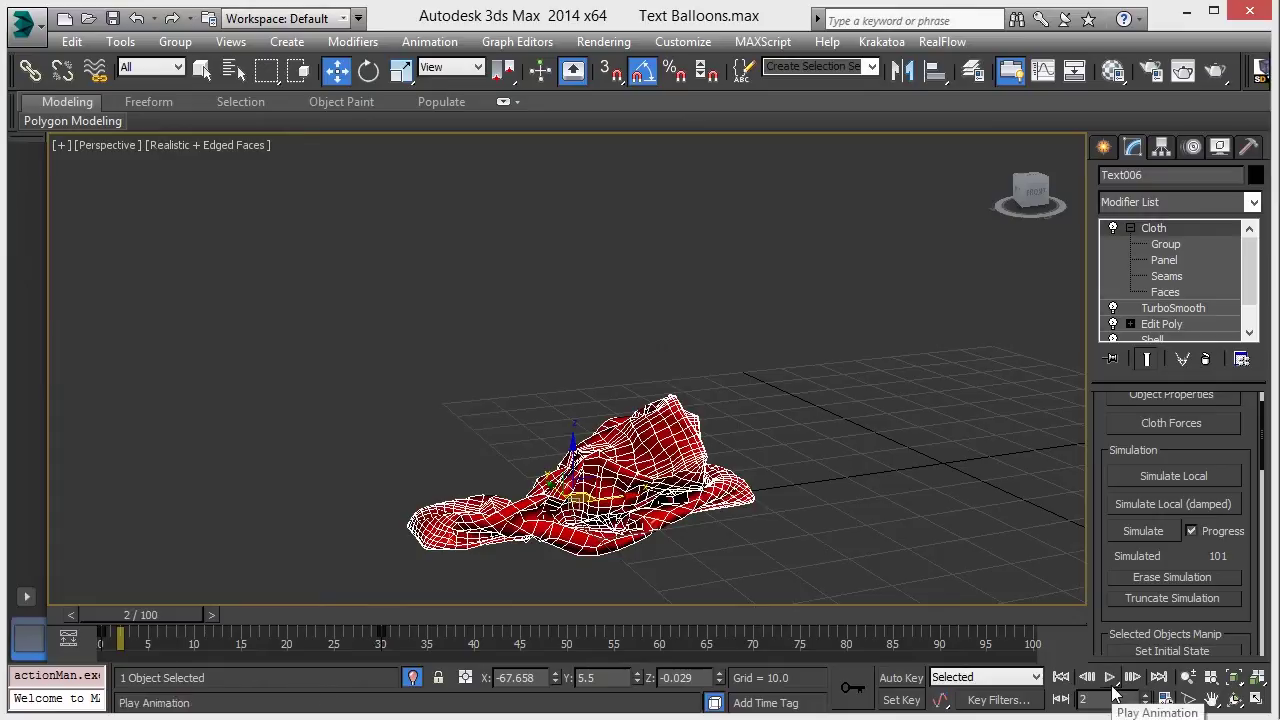
Go to frame 39 of the animation, deselect the letter A and turn off the edged faces display
drag(130, 614, 466, 639)
click(689, 569)
key(F4)
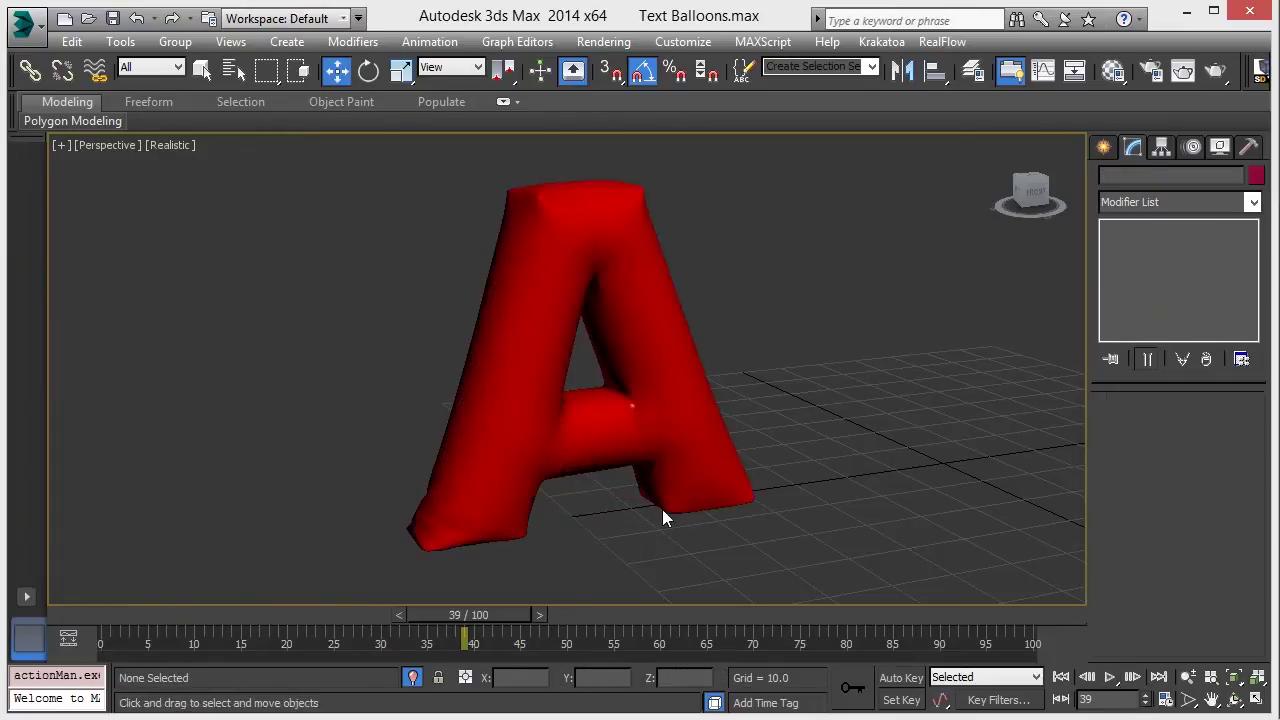
alt+middle_drag(662, 509, 598, 479)
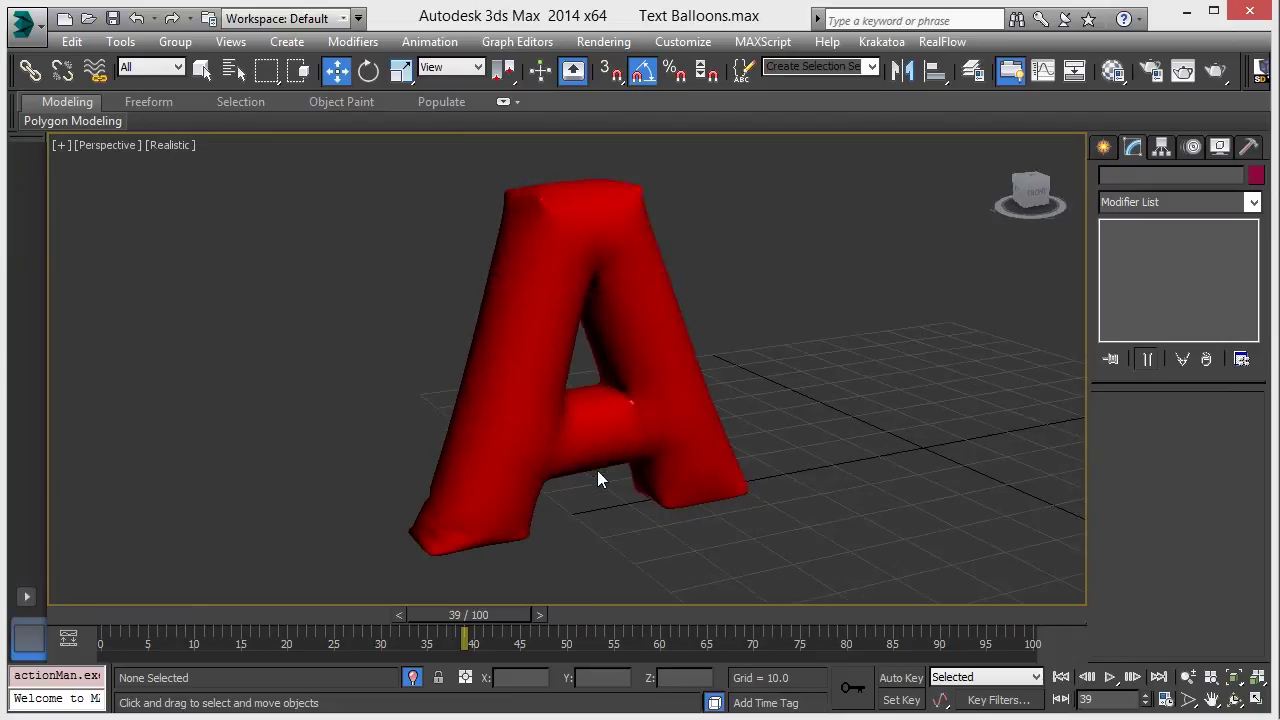
Examine the red 06 - Default V-Ray material, including its diffuse Falloff map and its reflection, refraction and translucency settings
key(m)
click(808, 200)
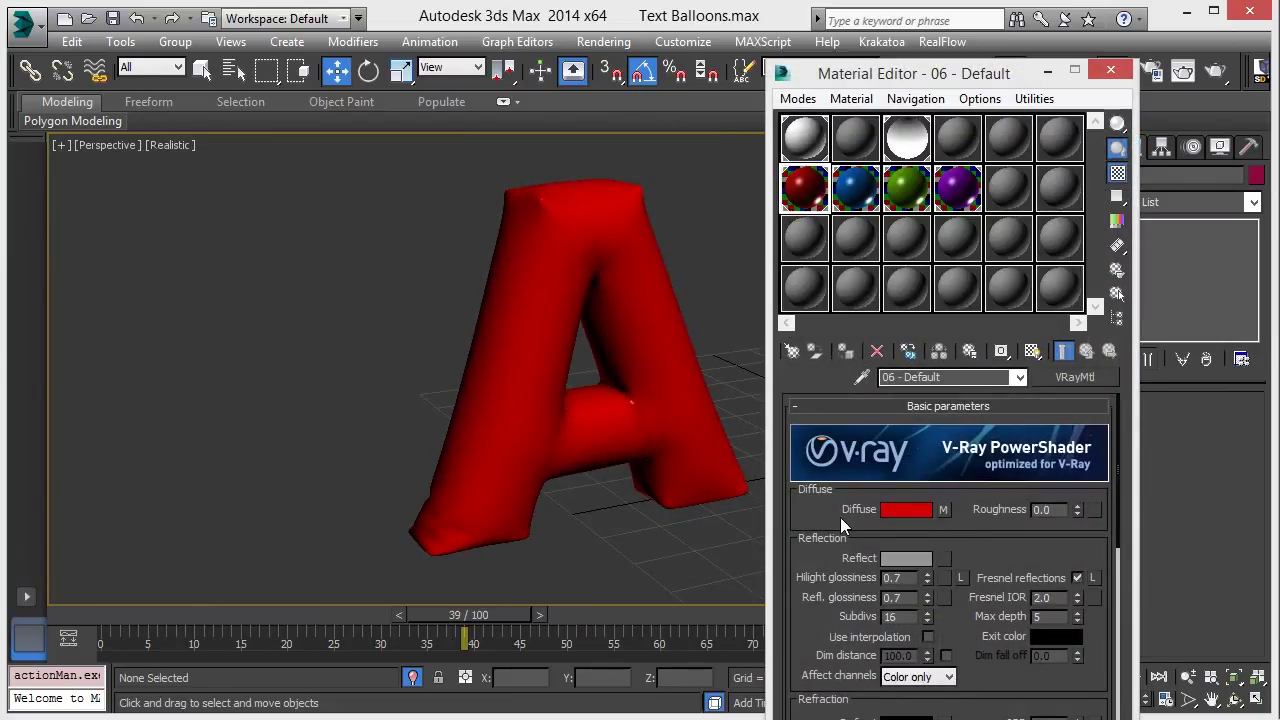
drag(840, 517, 840, 509)
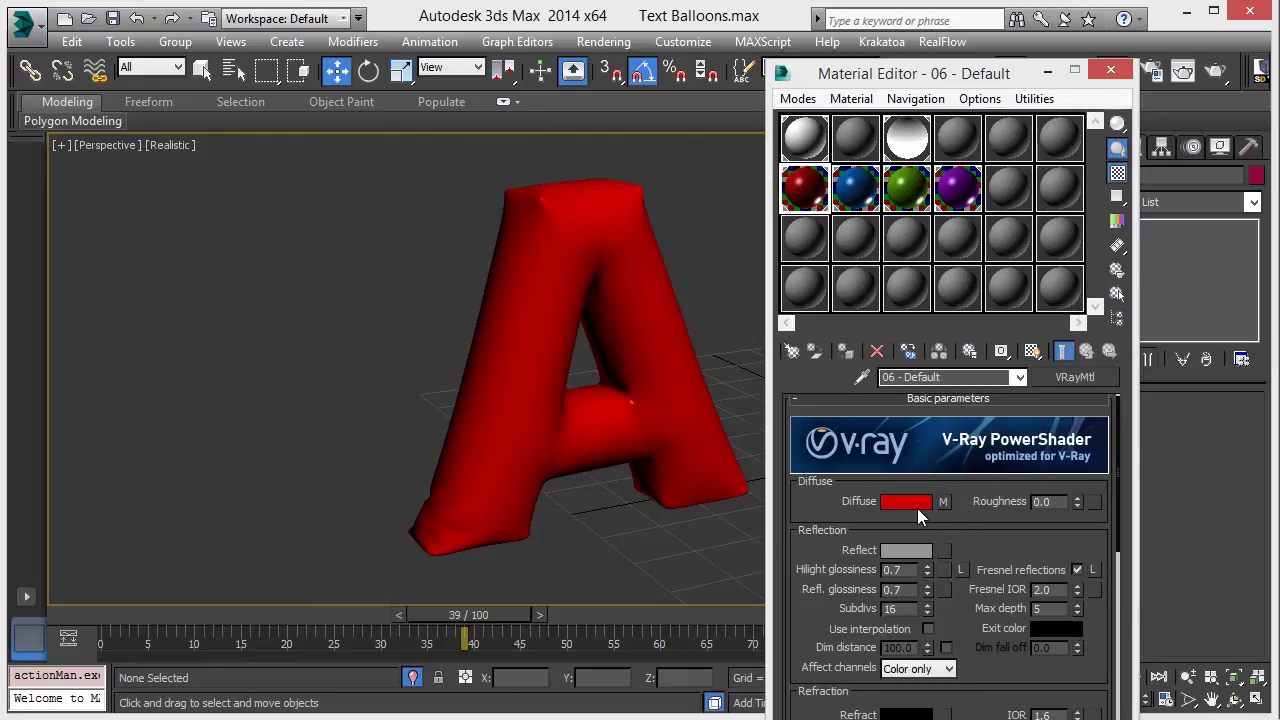
click(942, 502)
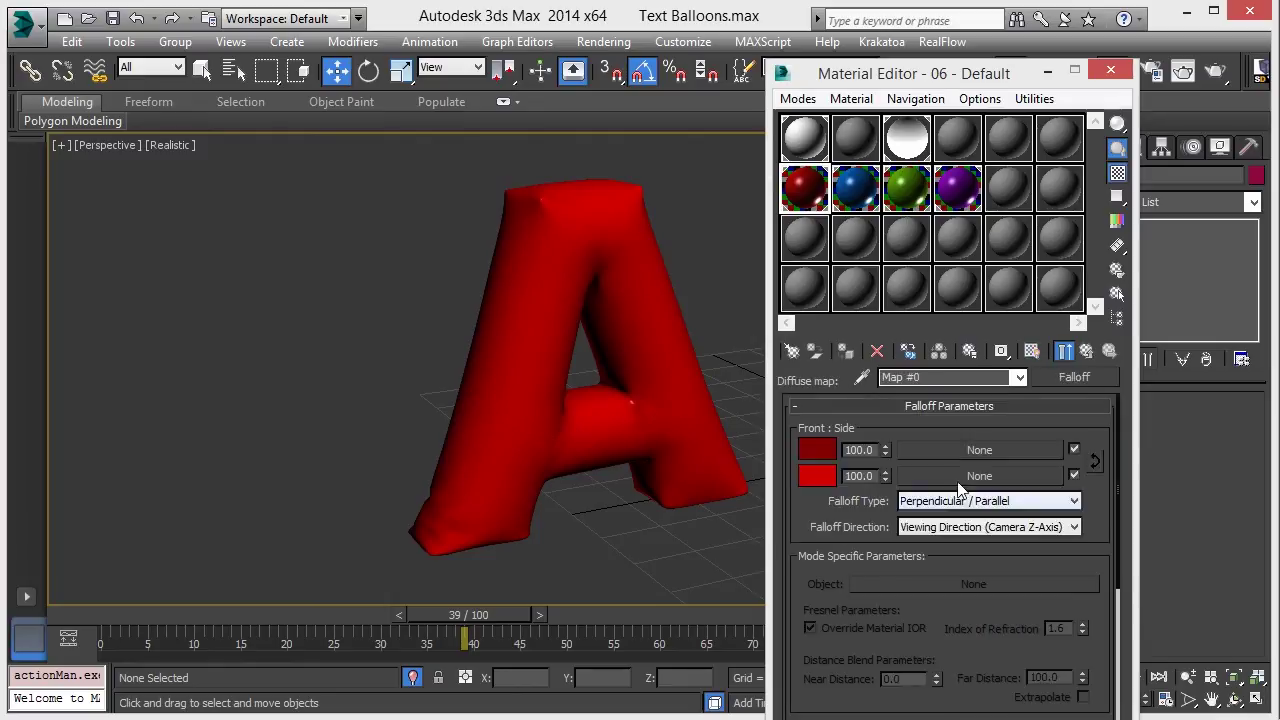
click(1086, 351)
scroll(1001, 599, down, 5)
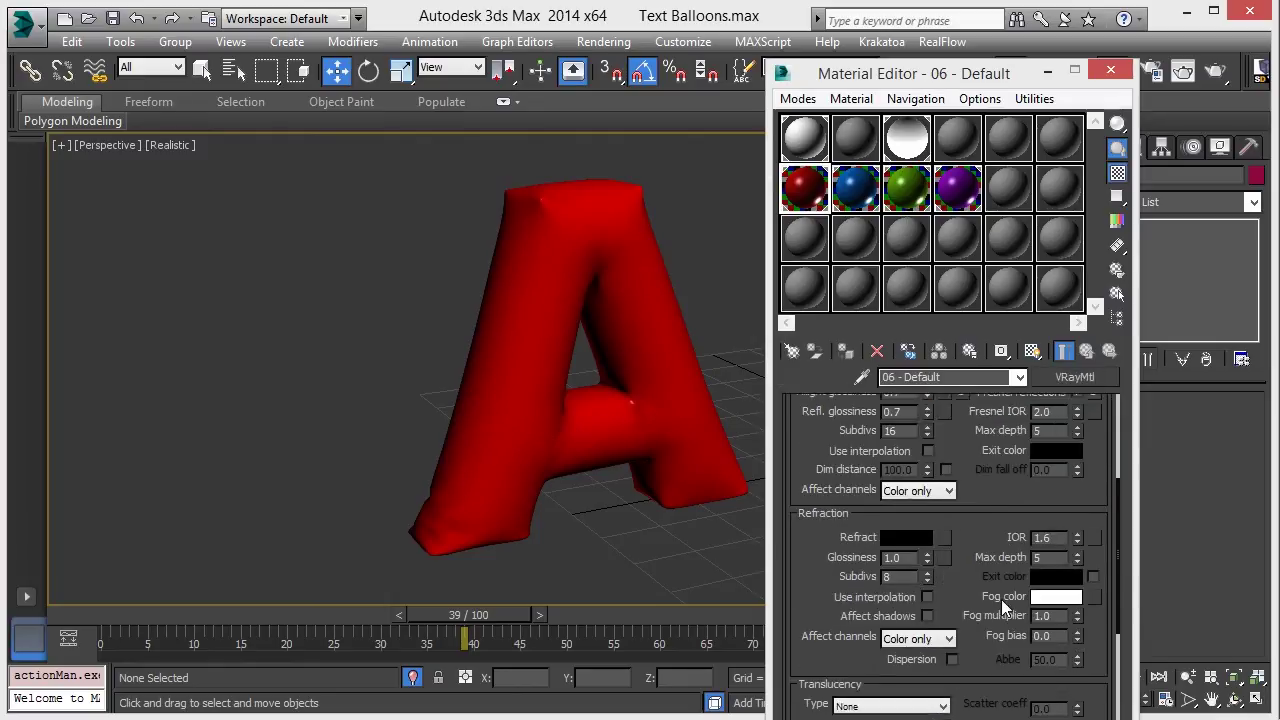
scroll(1001, 599, up, 2)
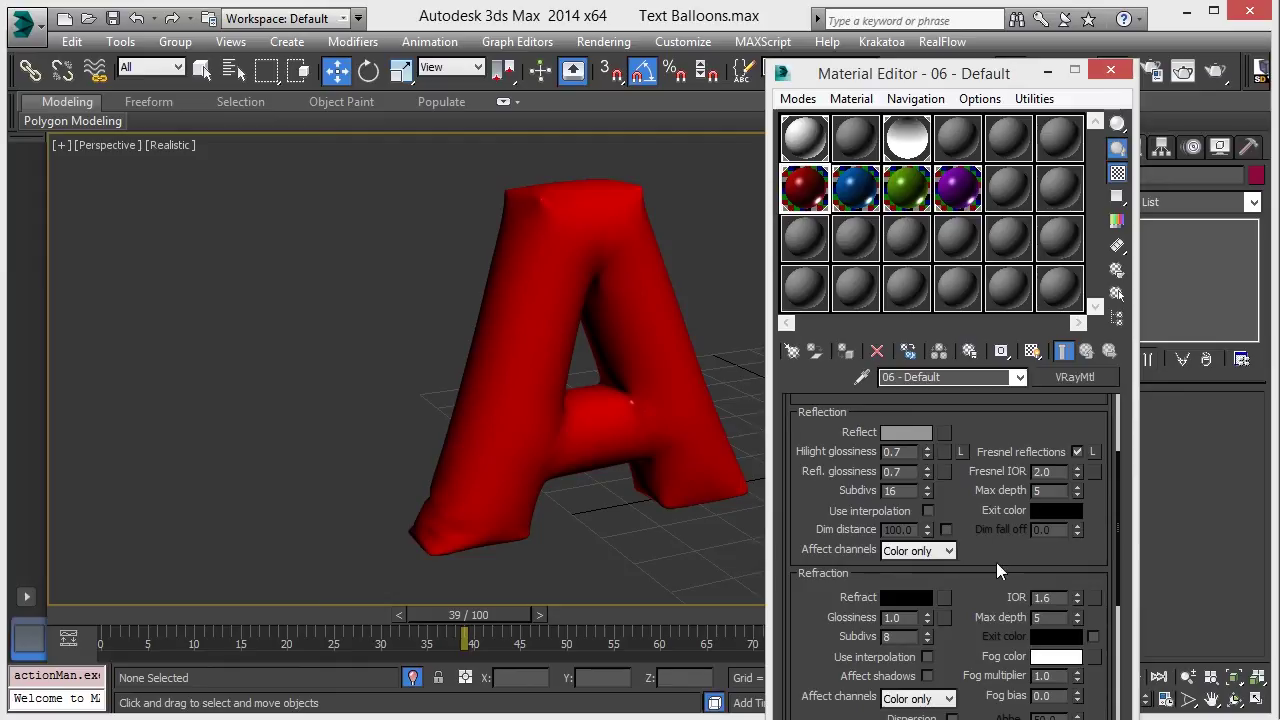
scroll(999, 559, down, 7)
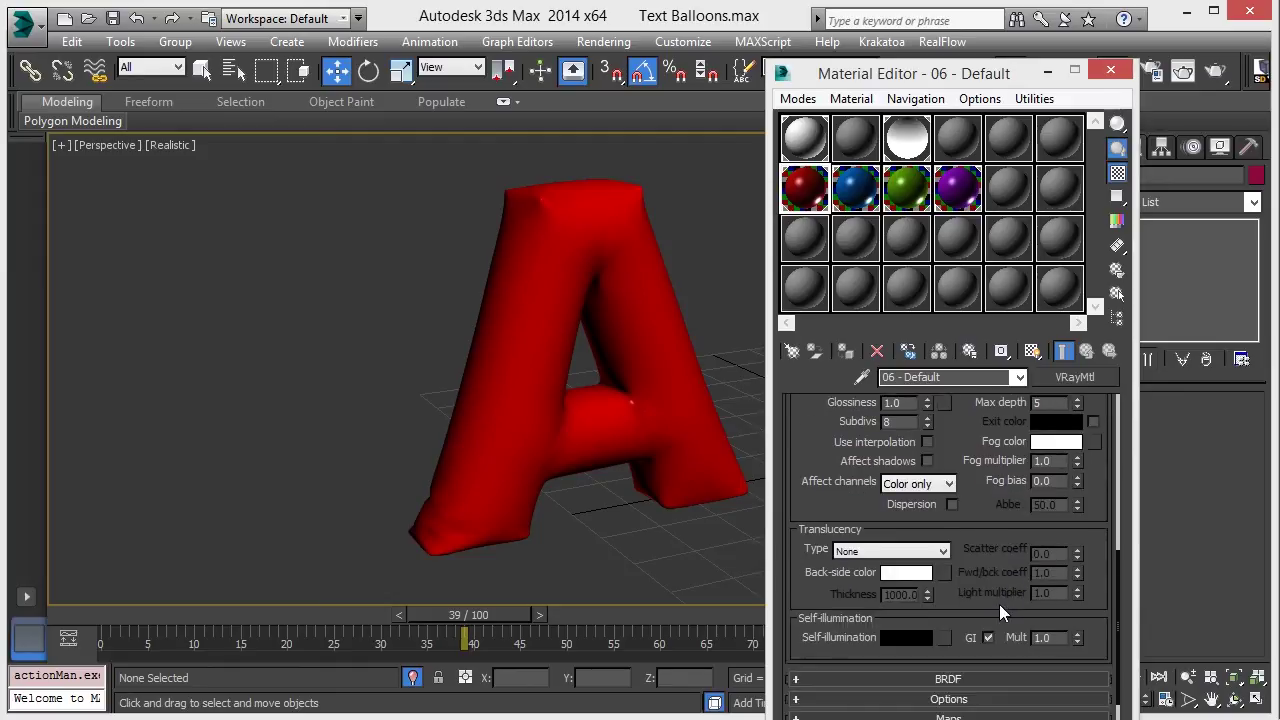
scroll(999, 604, up, 8)
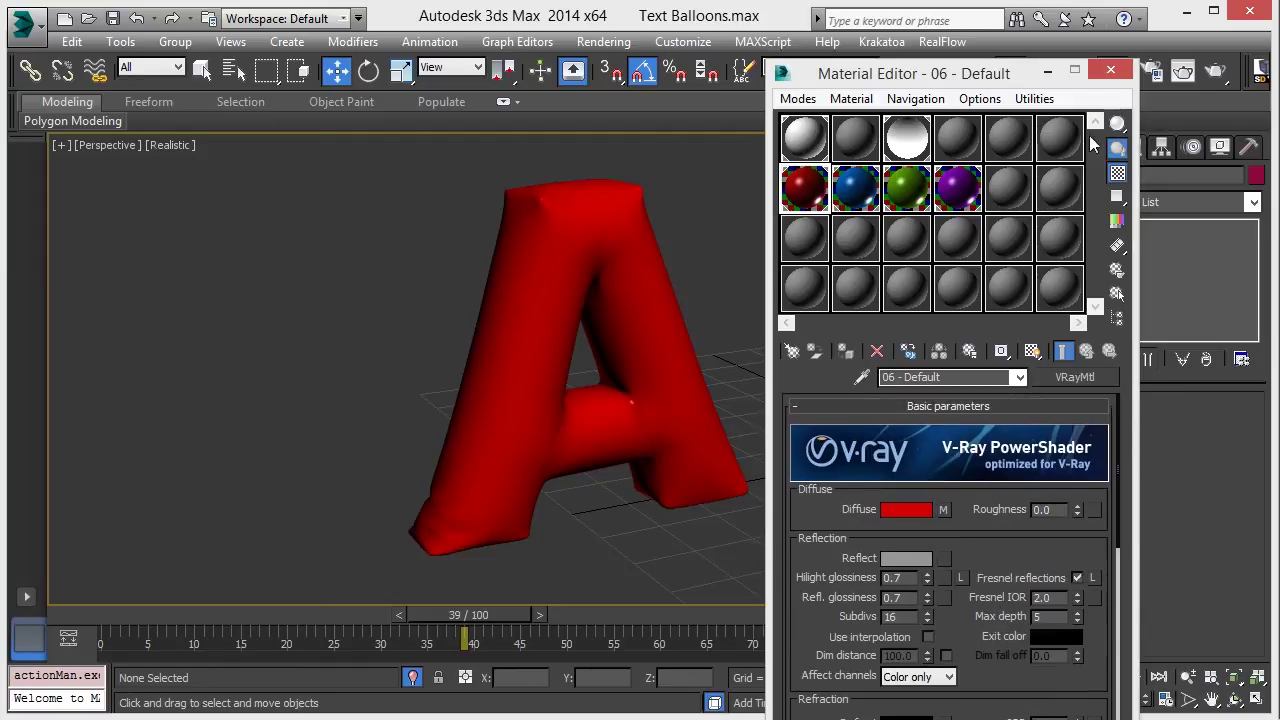
click(1110, 69)
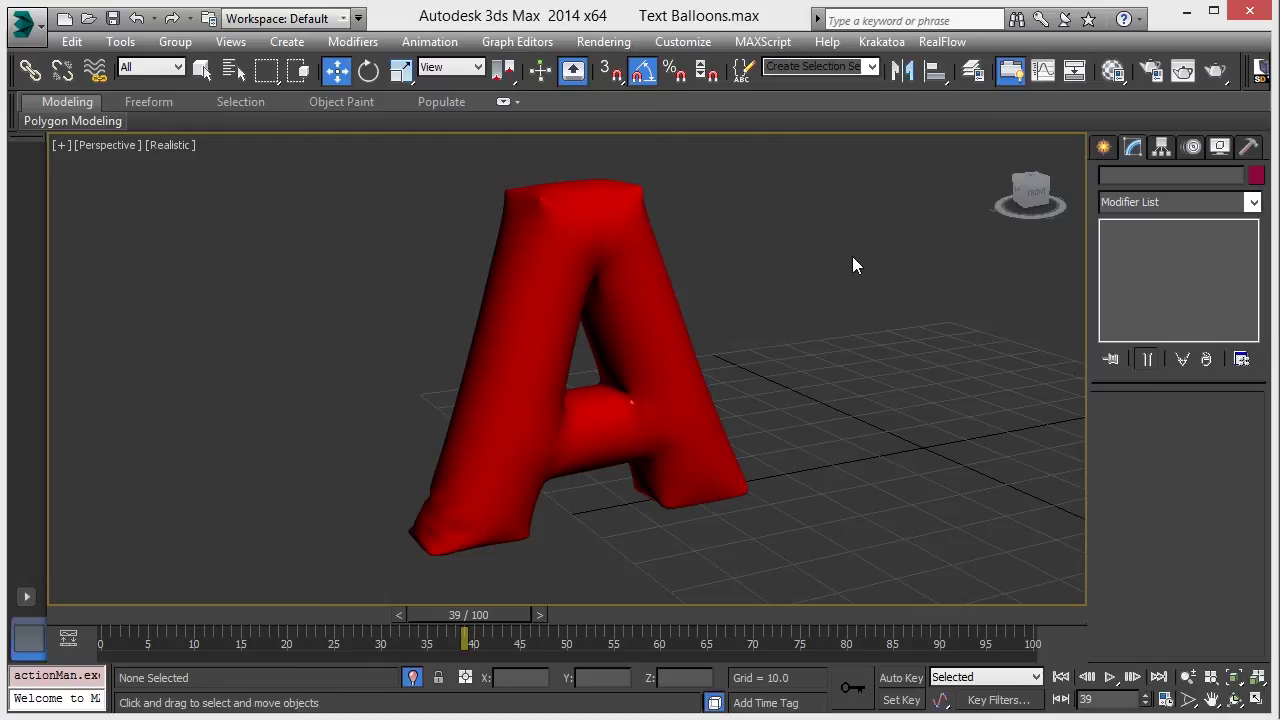